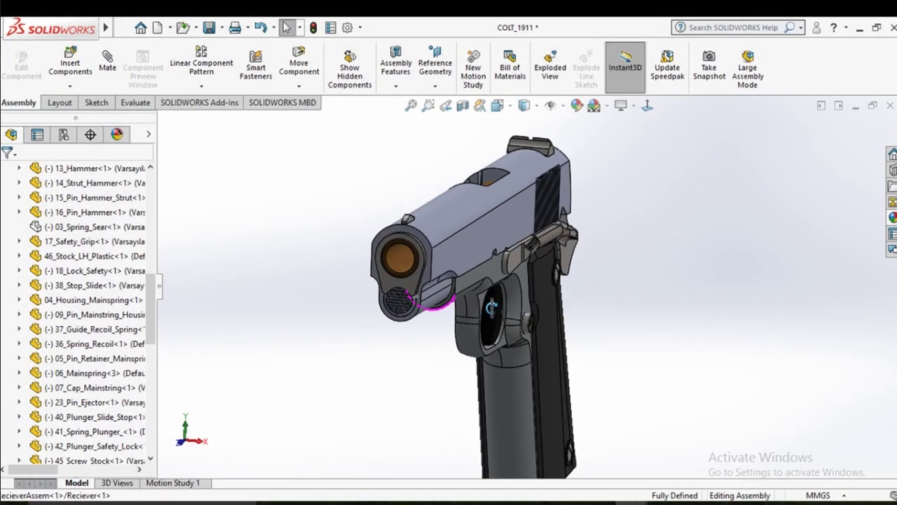
Orbit and zoom around the pistol to view the slide from the side, rear and front-left.
mouse_move(530, 310)
middle_down()
mouse_move(484, 338)
mouse_move(273, 300)
mouse_move(339, 296)
middle_up()
scroll(371, 308, up, 3)
scroll(371, 308, down, 4)
scroll(405, 320, up, 2)
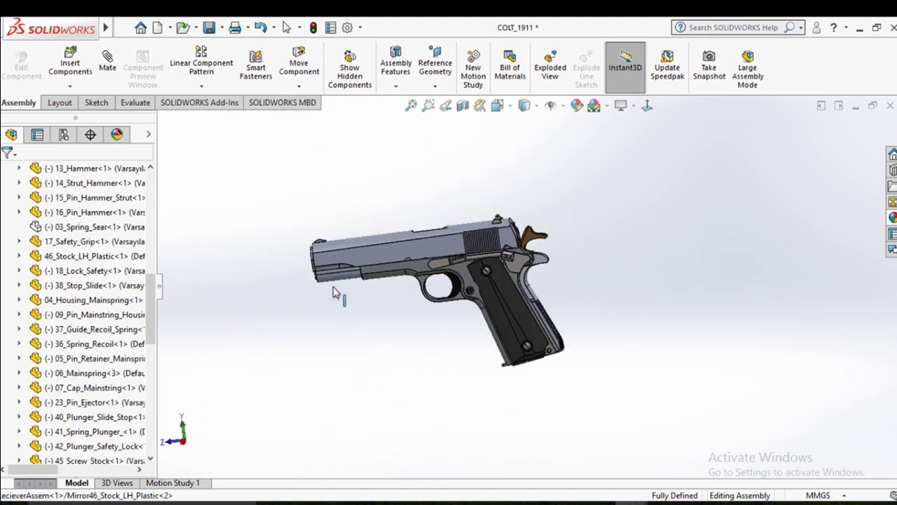
scroll(519, 256, up, 2)
mouse_move(519, 256)
middle_down()
mouse_move(460, 275)
mouse_move(425, 246)
mouse_move(521, 227)
mouse_move(465, 296)
middle_up()
scroll(455, 277, up, 2)
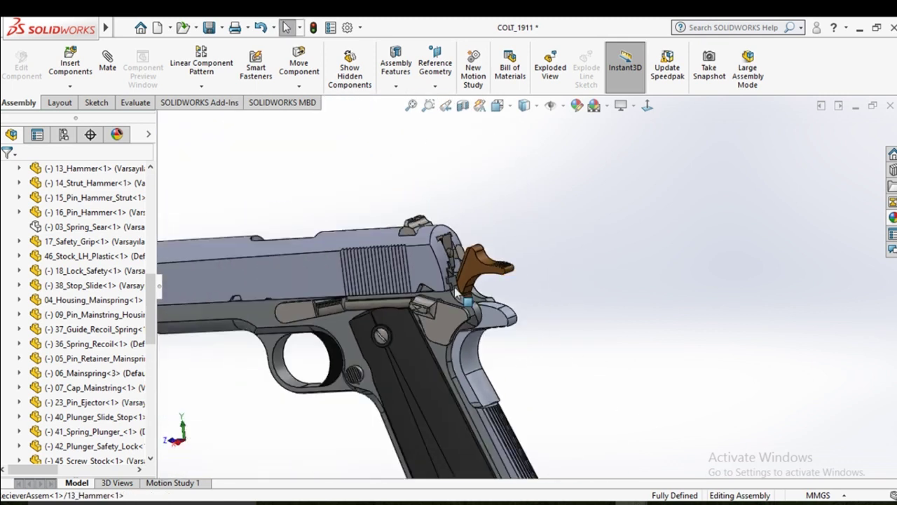
scroll(427, 324, down, 3)
mouse_move(426, 324)
middle_down()
mouse_move(490, 310)
mouse_move(380, 288)
mouse_move(441, 314)
mouse_move(480, 302)
mouse_move(431, 285)
mouse_move(474, 288)
mouse_move(545, 317)
mouse_move(526, 336)
mouse_move(505, 349)
mouse_move(491, 277)
middle_up()
scroll(484, 301, down, 2)
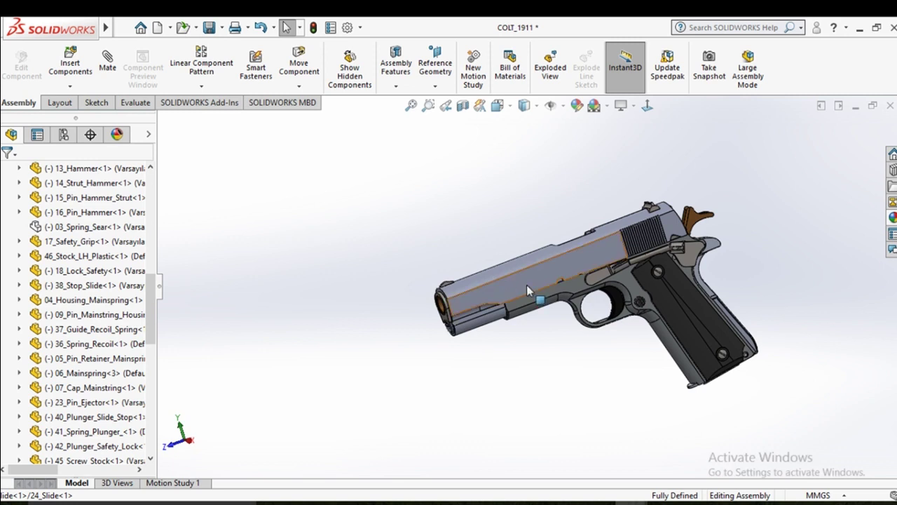
Open the 24_Slide part in its own window and inspect its Loft2 feature from the side.
click(526, 285)
click(559, 212)
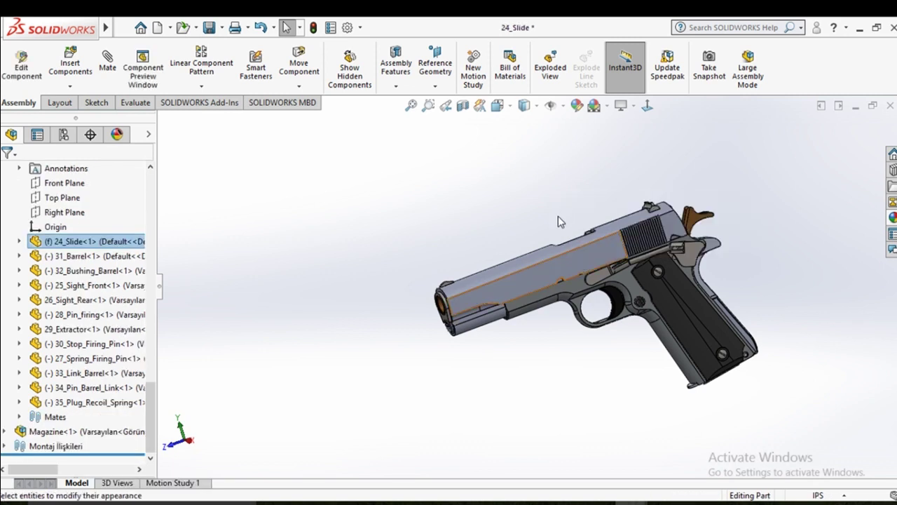
mouse_move(536, 254)
middle_down()
mouse_move(454, 291)
mouse_move(307, 270)
middle_up()
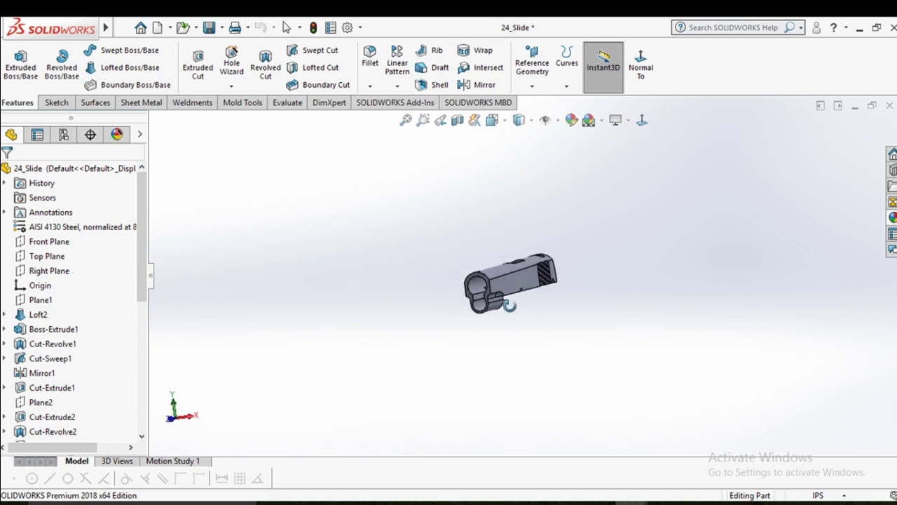
click(39, 316)
click(433, 338)
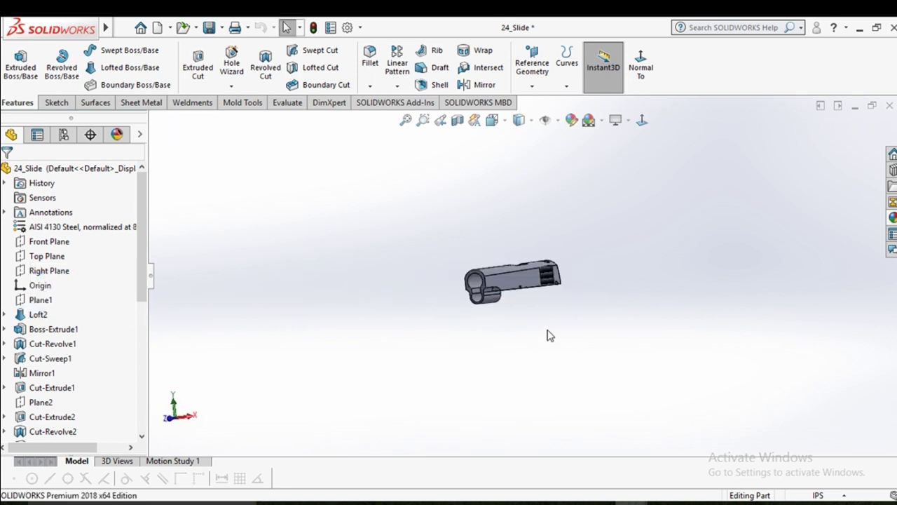
middle_drag(534, 264, 672, 339)
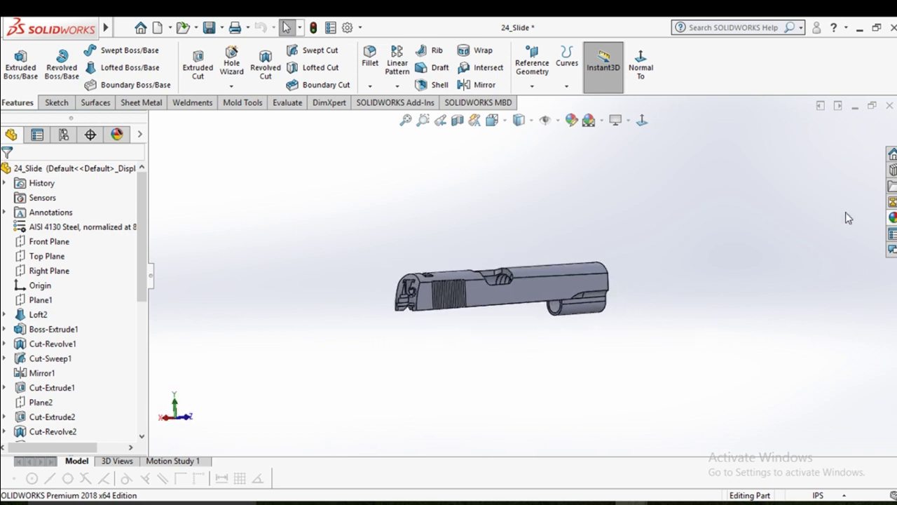
Close 24_Slide without saving and discard the component changes.
click(888, 106)
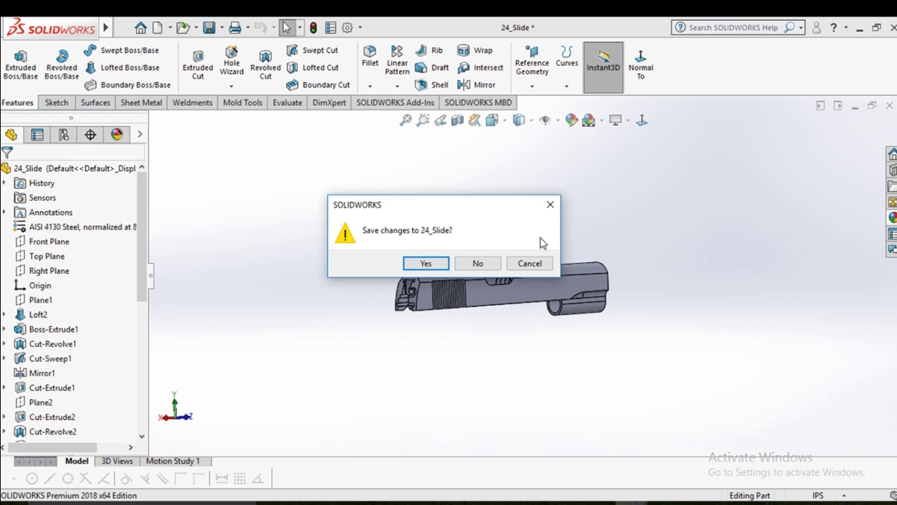
click(472, 266)
click(450, 280)
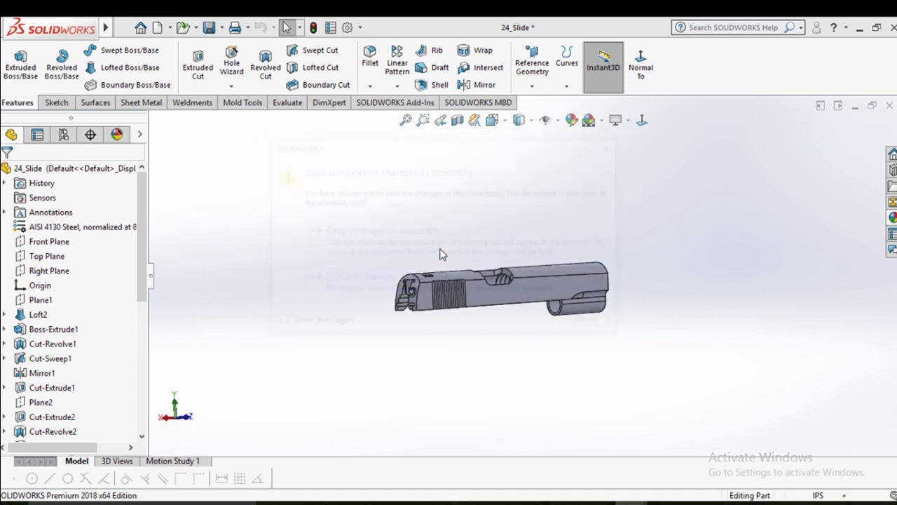
Turn the pistol to the Right view (Ctrl+4) and expand the slide assembly's Mates folder.
mouse_move(516, 313)
middle_down()
mouse_move(539, 310)
mouse_move(412, 315)
mouse_move(730, 260)
middle_up()
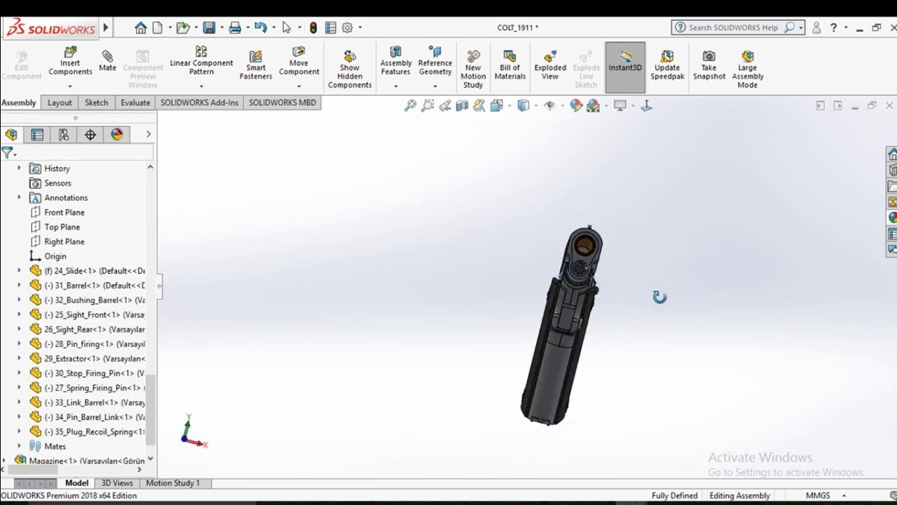
key(ctrl+4)
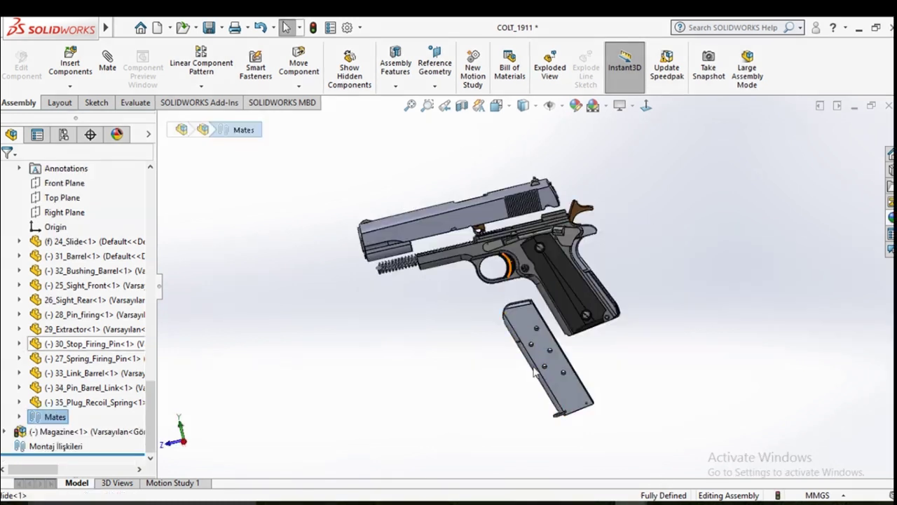
middle_drag(547, 337, 520, 309)
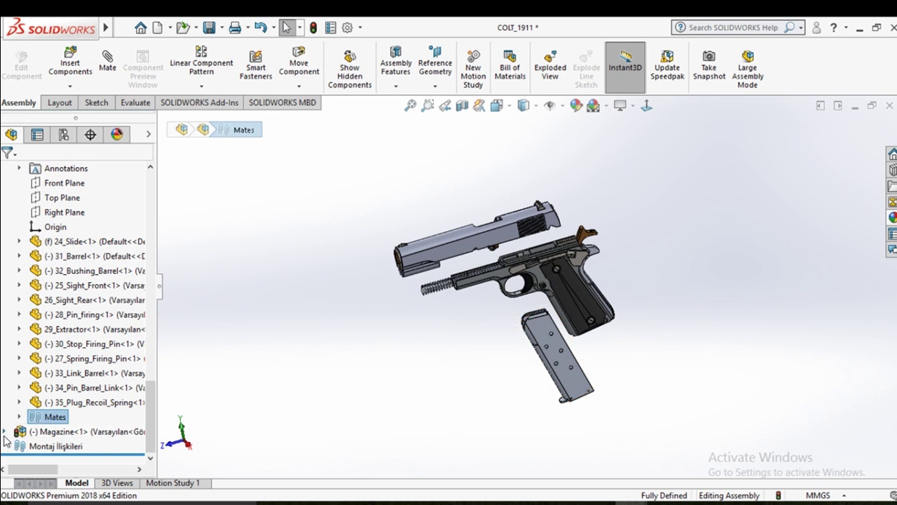
click(20, 416)
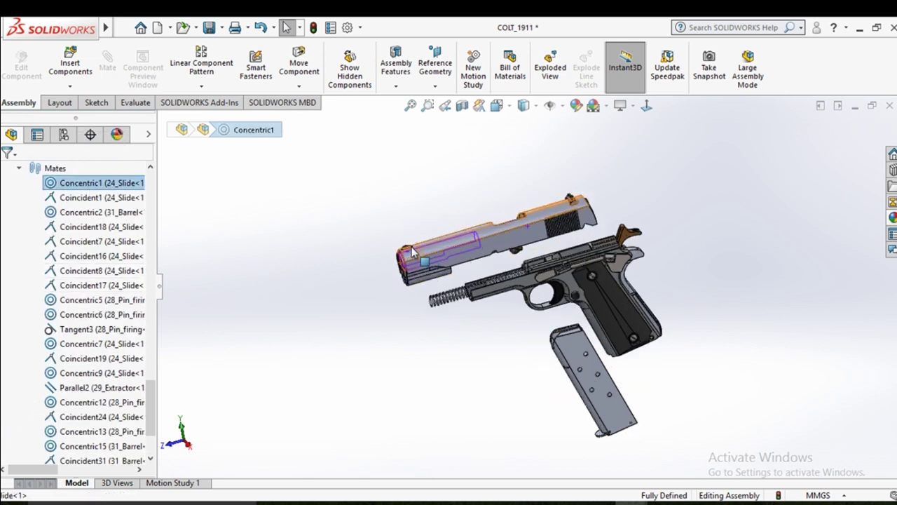
mouse_move(408, 245)
middle_down()
mouse_move(453, 254)
mouse_move(326, 235)
middle_up()
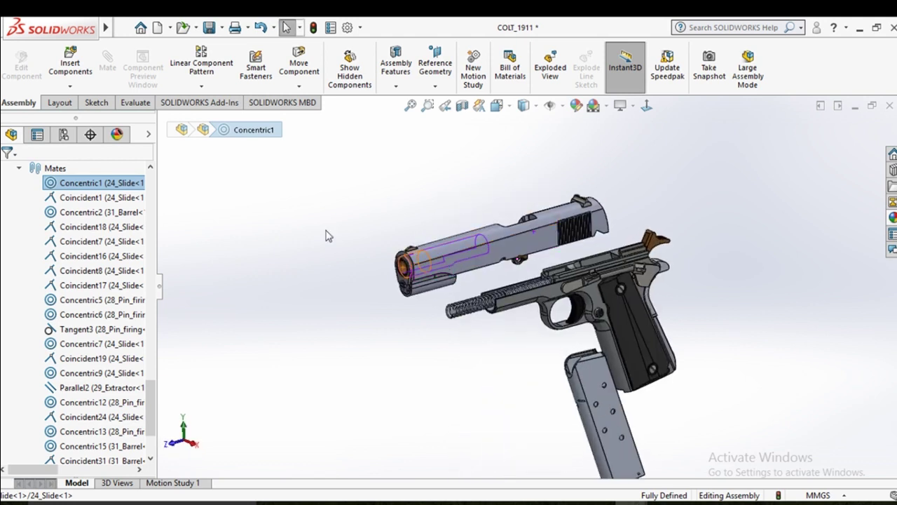
Delete the Concentric1 mate and try pulling the slide away from the frame.
right_click(71, 190)
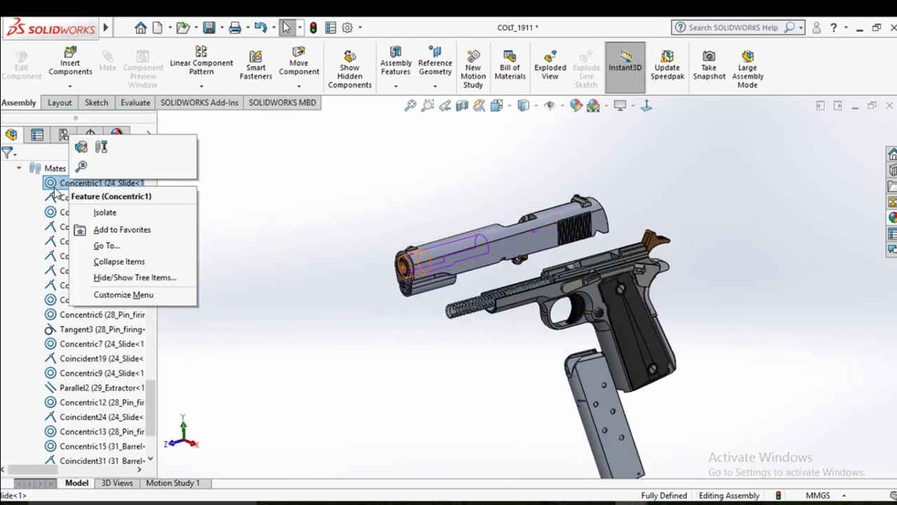
key(Escape)
key(Delete)
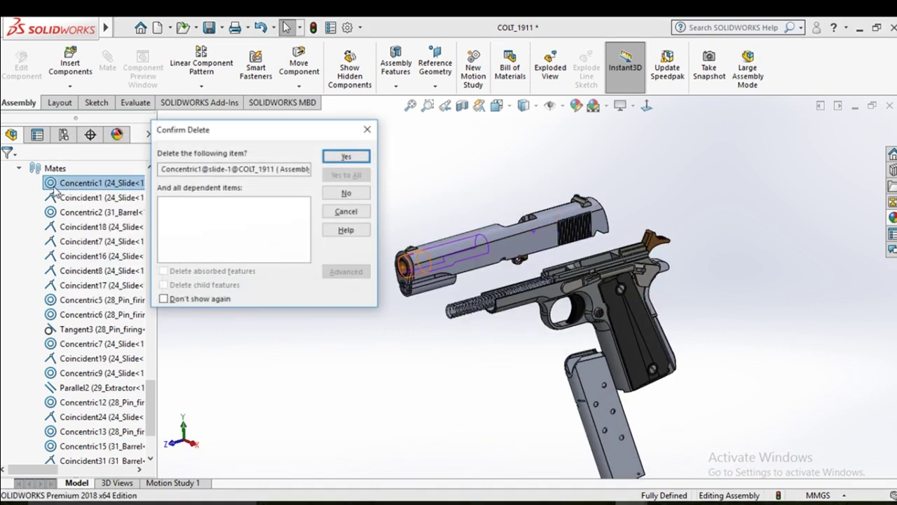
click(351, 157)
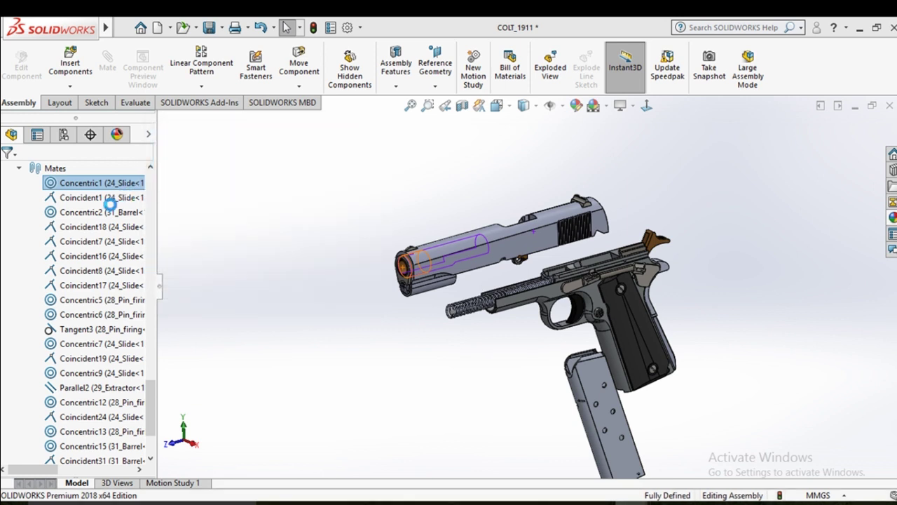
click(439, 271)
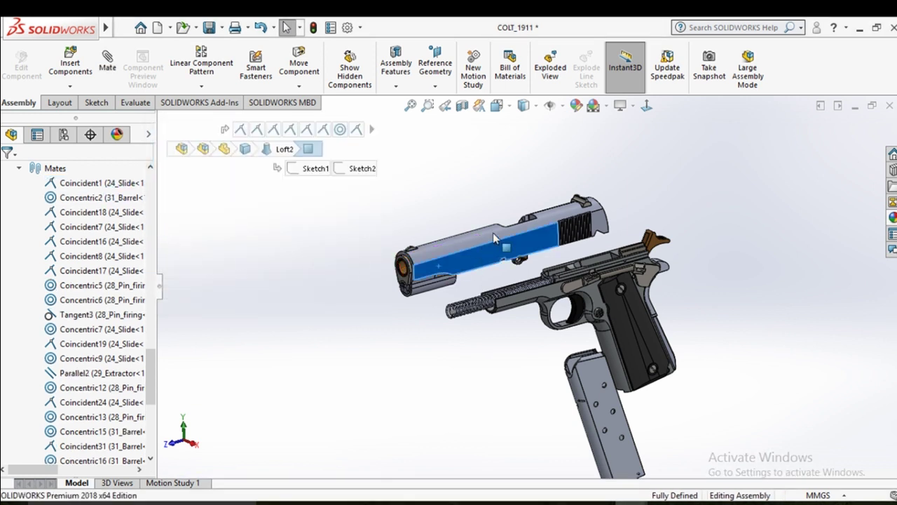
drag(438, 272, 523, 238)
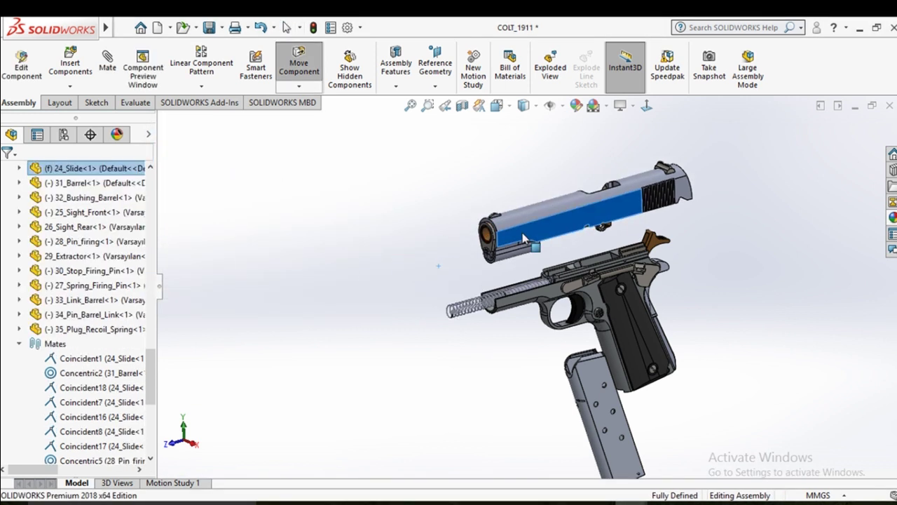
Delete the Coincident1 mate and test whether the slide now moves.
click(87, 358)
key(Delete)
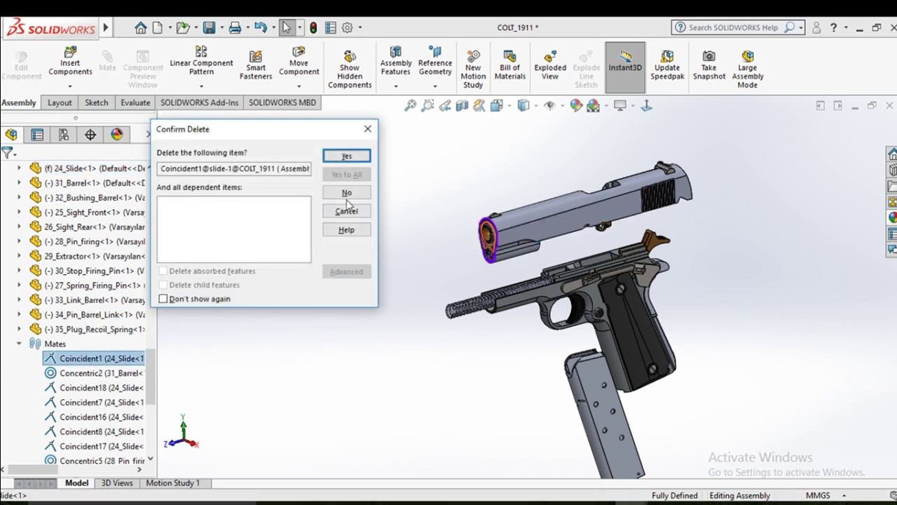
click(346, 157)
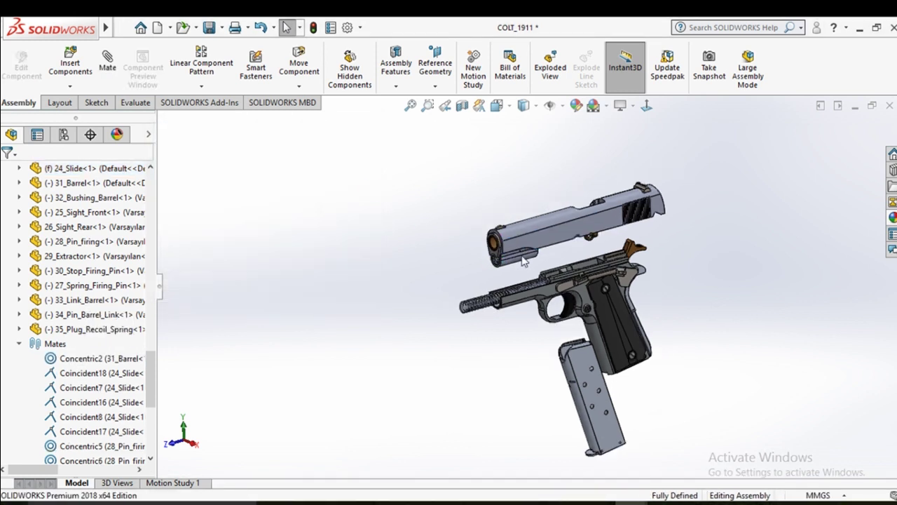
scroll(499, 249, down, 3)
click(499, 249)
scroll(483, 267, down, 2)
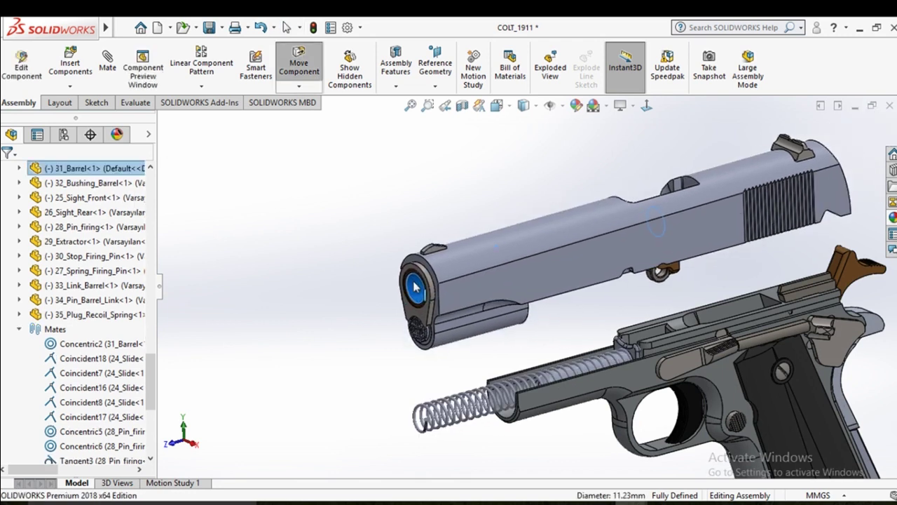
drag(475, 279, 412, 319)
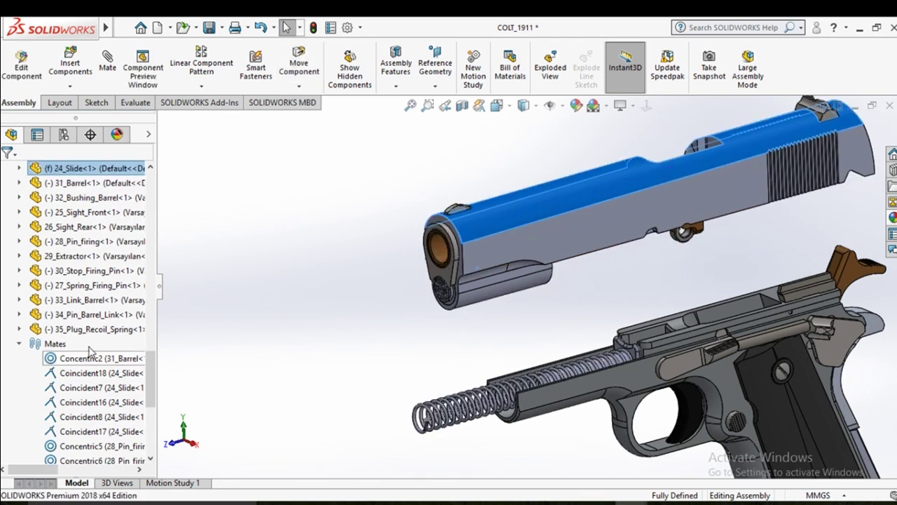
Delete mates Concentric2 through Concentric5 together.
shift+click(142, 447)
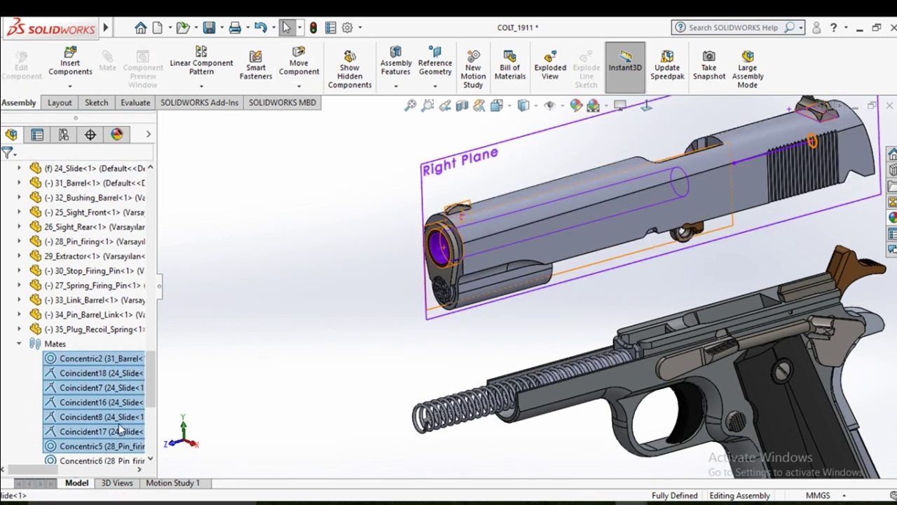
key(Delete)
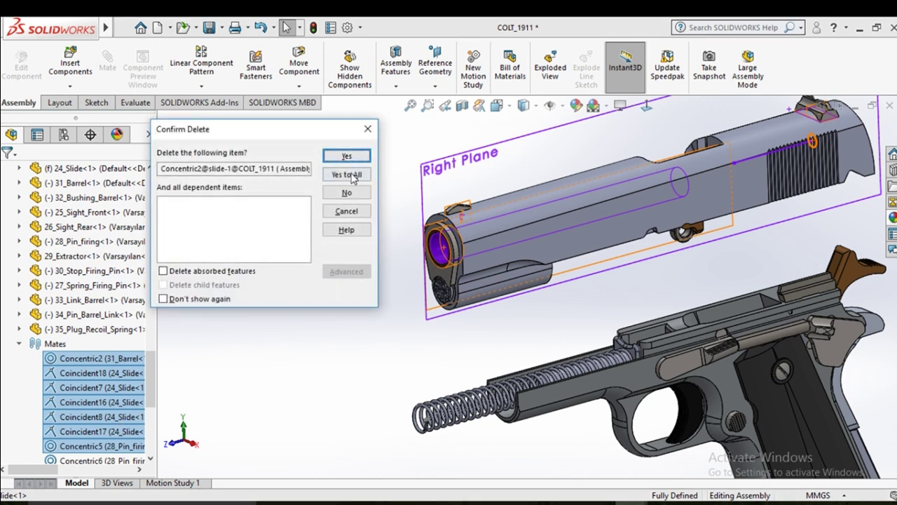
click(352, 176)
scroll(565, 319, up, 5)
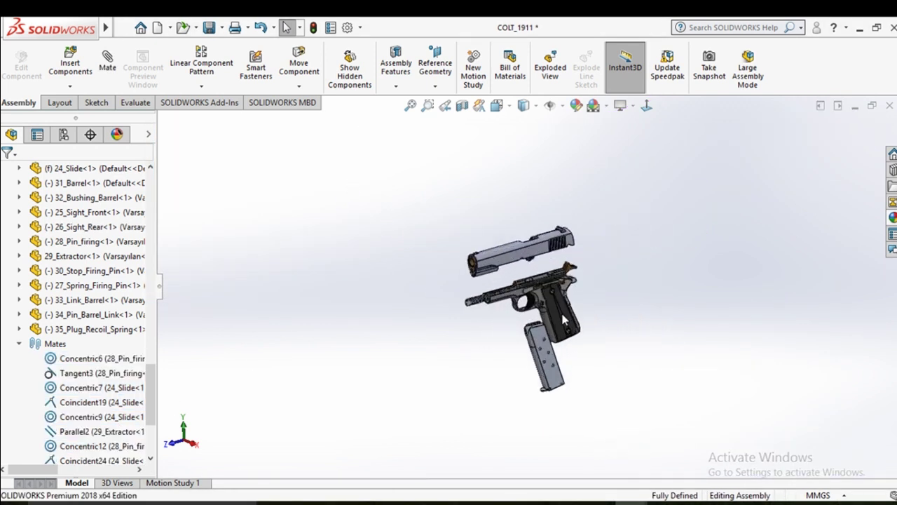
scroll(554, 309, down, 5)
Drag the slide off and back onto the frame and move the magazine toward the grip.
drag(479, 185, 447, 210)
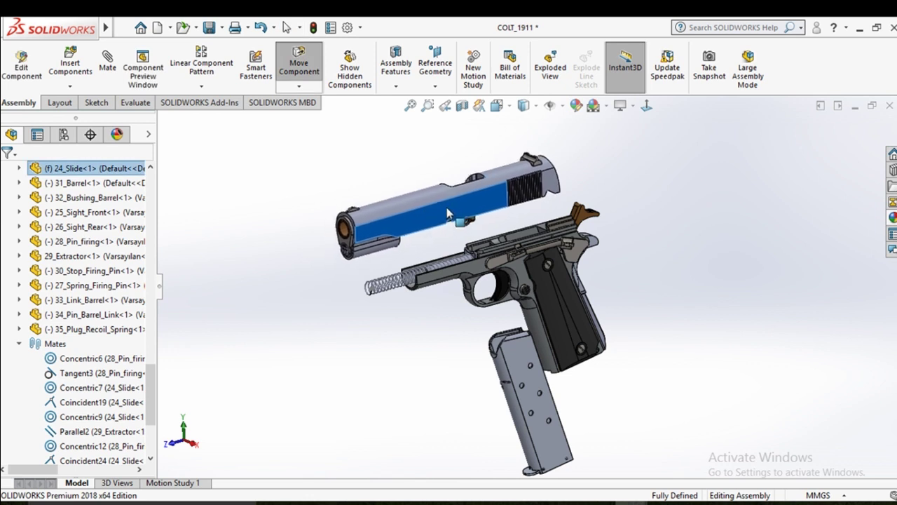
drag(348, 231, 421, 320)
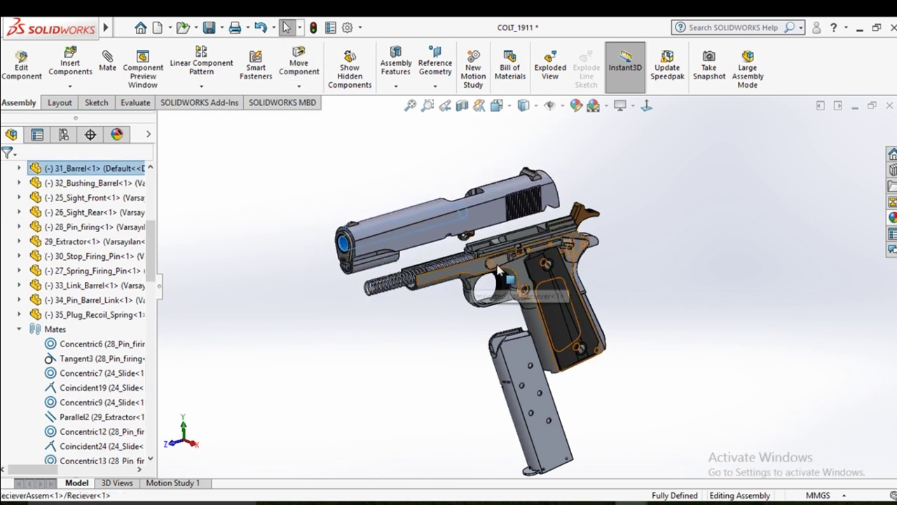
drag(498, 270, 490, 278)
drag(519, 366, 483, 344)
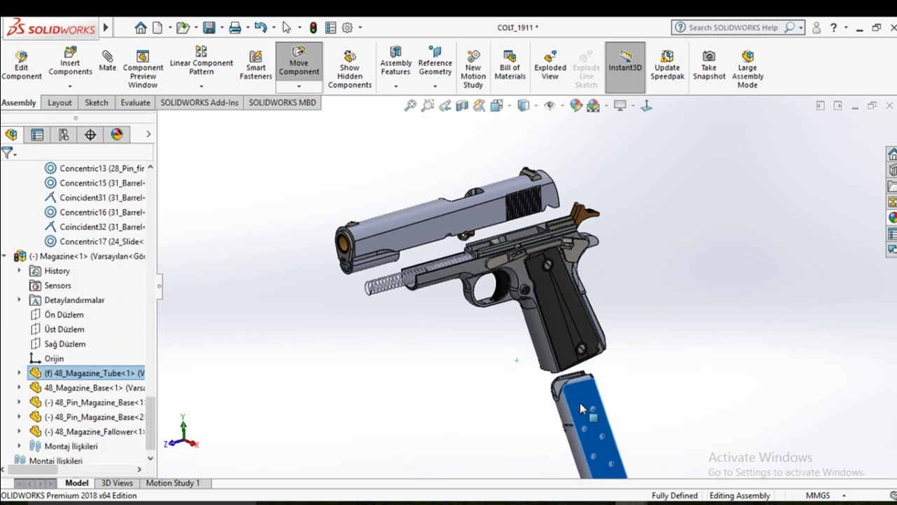
key(Escape)
Scroll the FeatureManager tree up to reveal the slide subassembly's Mates folder.
middle_drag(576, 373, 553, 311)
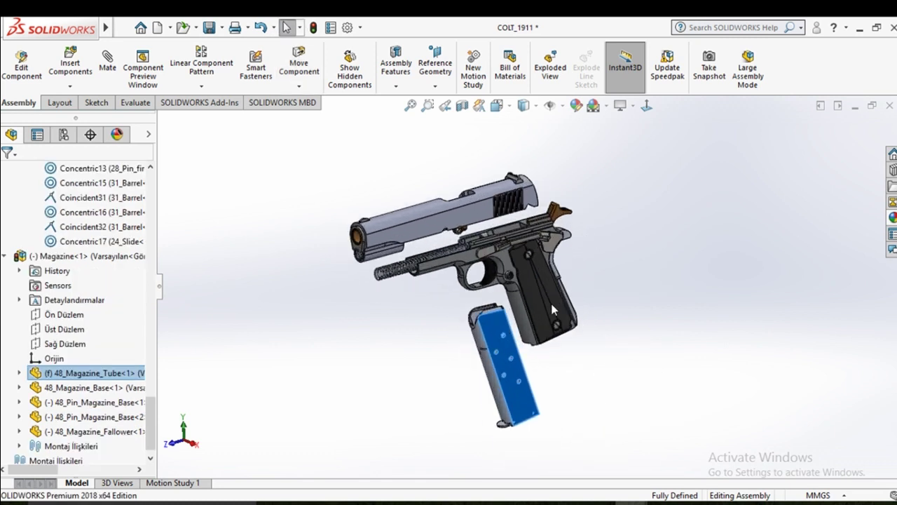
drag(155, 411, 150, 415)
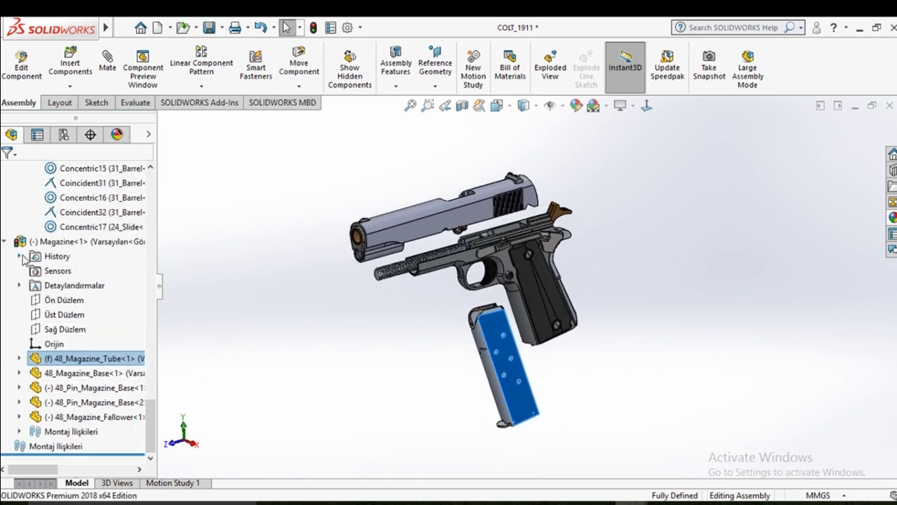
scroll(25, 259, up, 2)
scroll(33, 243, up, 3)
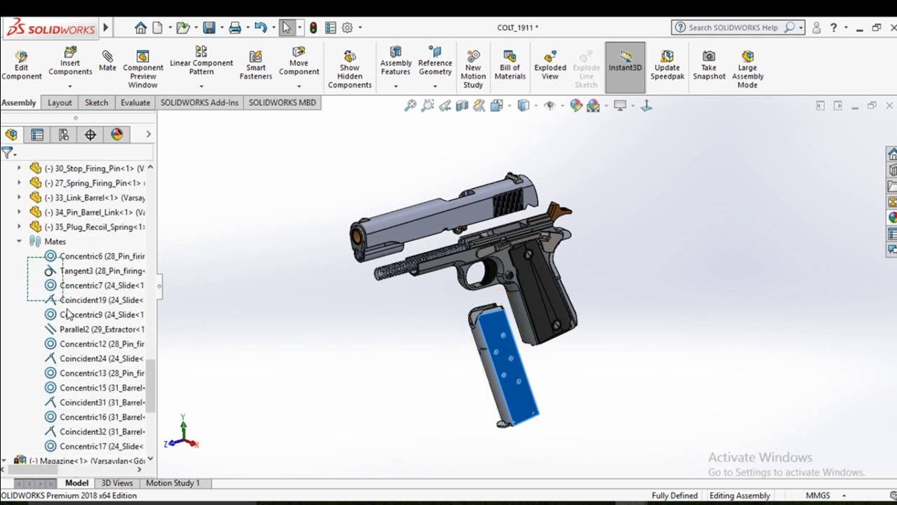
Delete the slide mates Concentric6 to Concentric17 and pull the slide up off the frame.
shift+click(105, 447)
key(Delete)
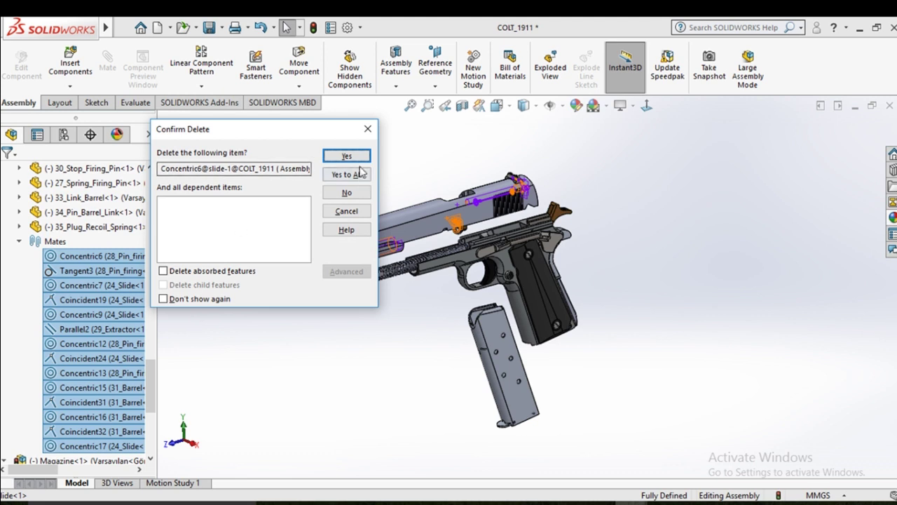
click(363, 174)
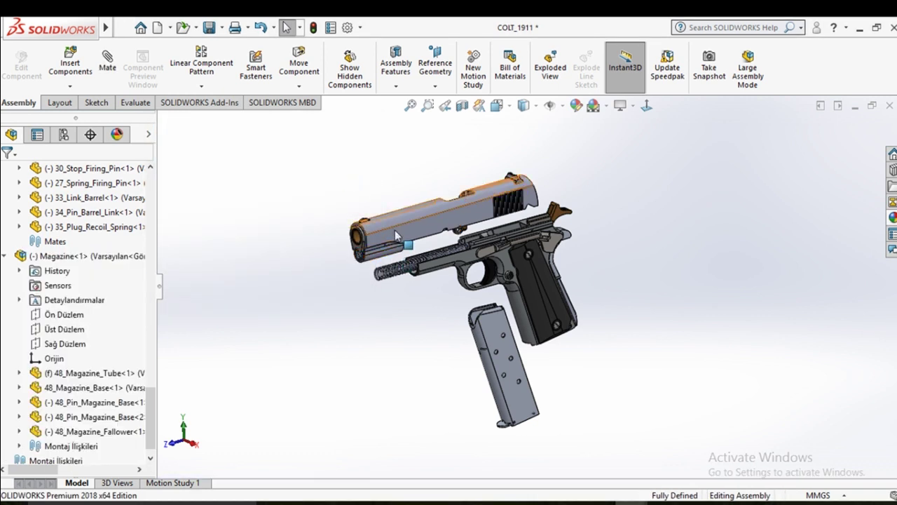
drag(416, 221, 347, 246)
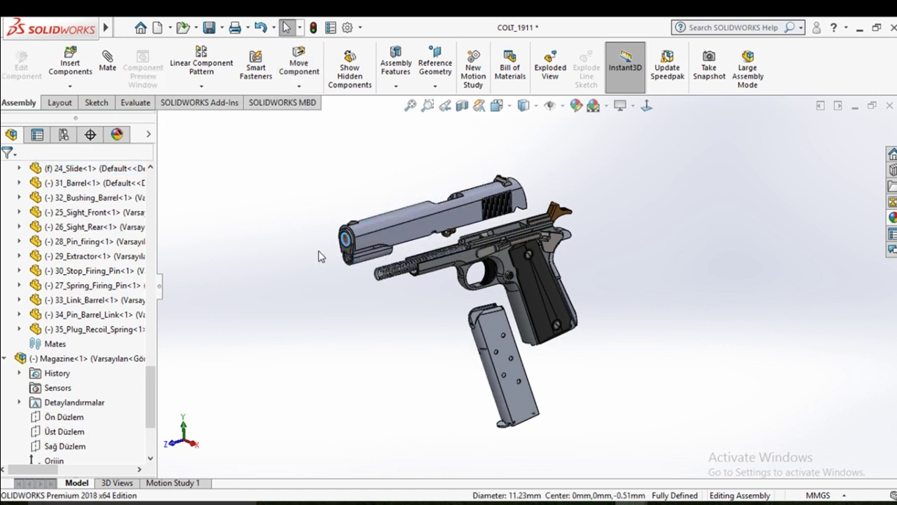
Expand the receiver's Mates folder, select all its mates and delete them.
scroll(74, 344, up, 1)
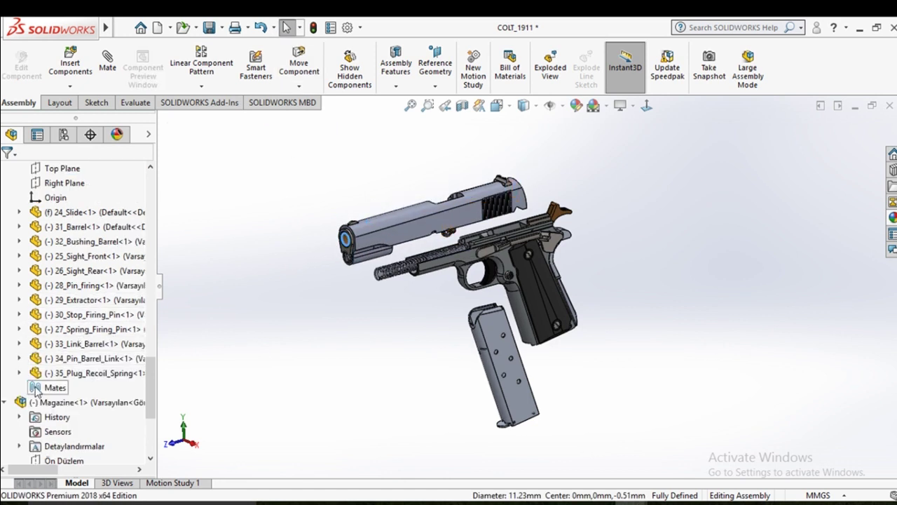
scroll(63, 335, up, 3)
scroll(59, 309, up, 1)
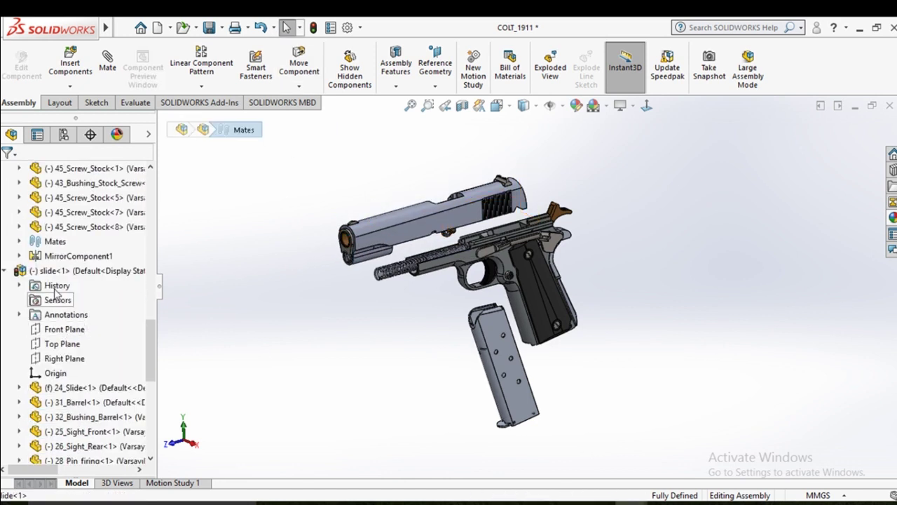
click(19, 241)
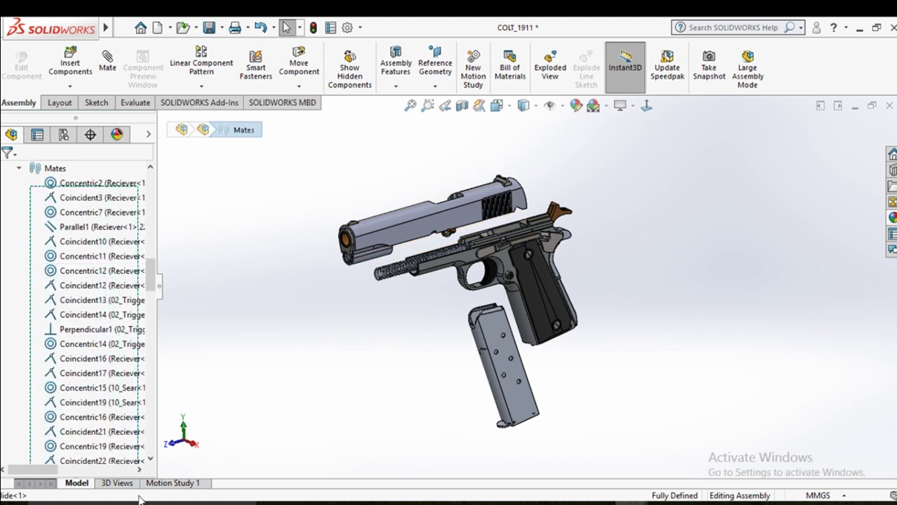
key(ctrl+a)
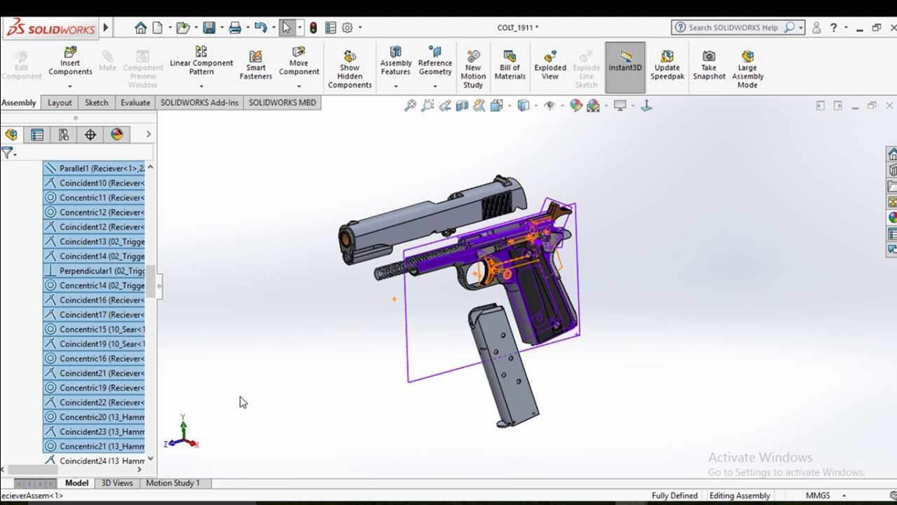
key(Delete)
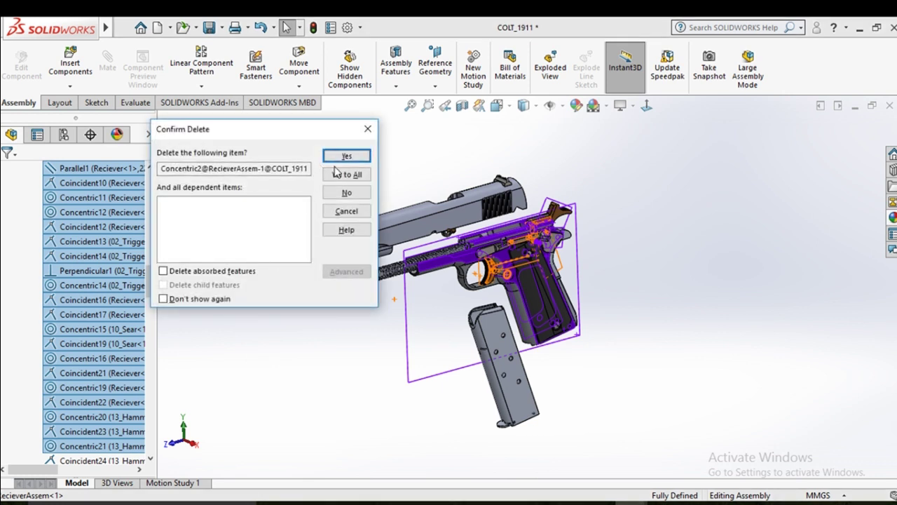
click(343, 175)
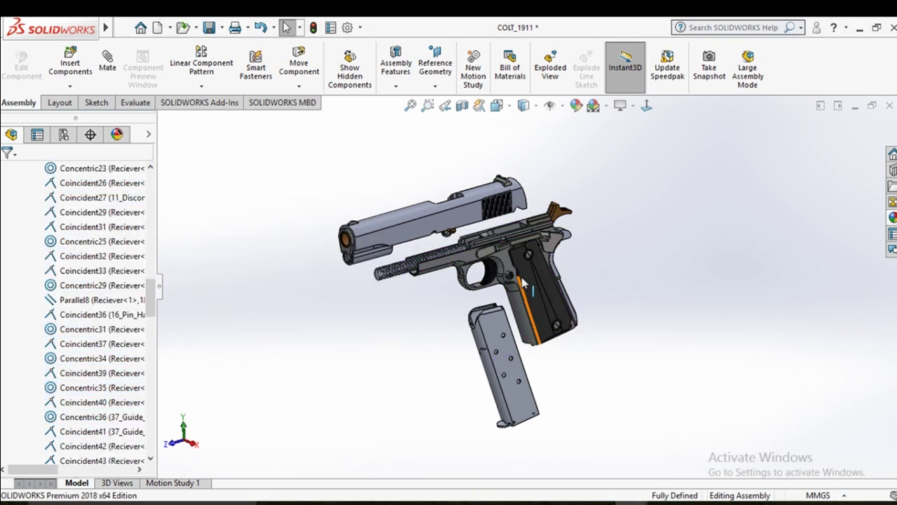
click(523, 276)
scroll(359, 281, down, 3)
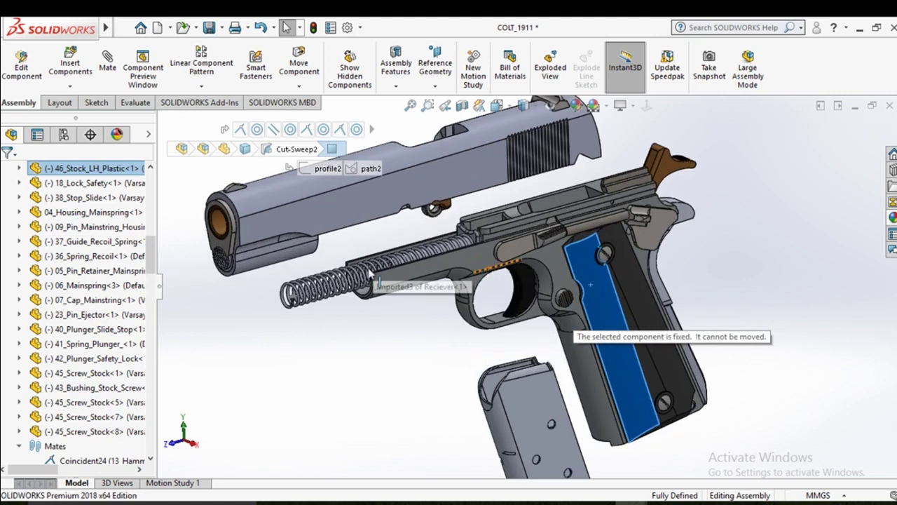
scroll(359, 281, down, 2)
click(359, 281)
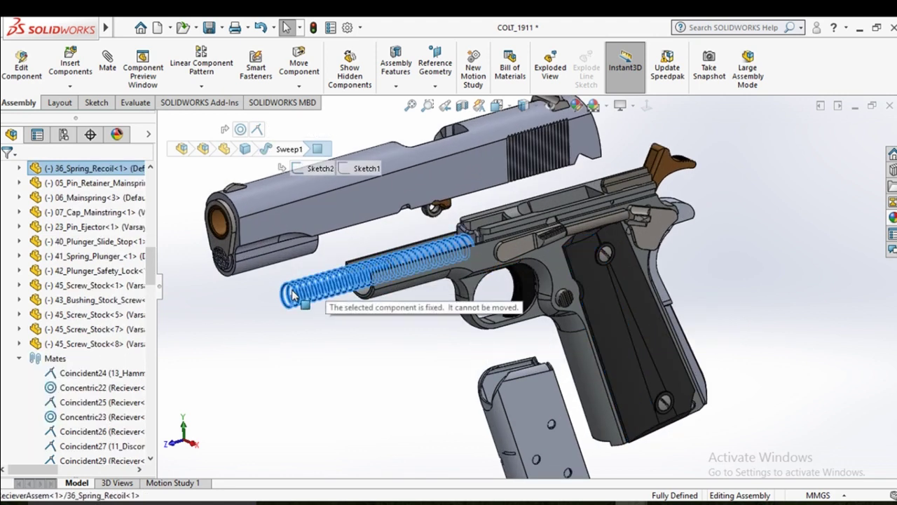
click(463, 262)
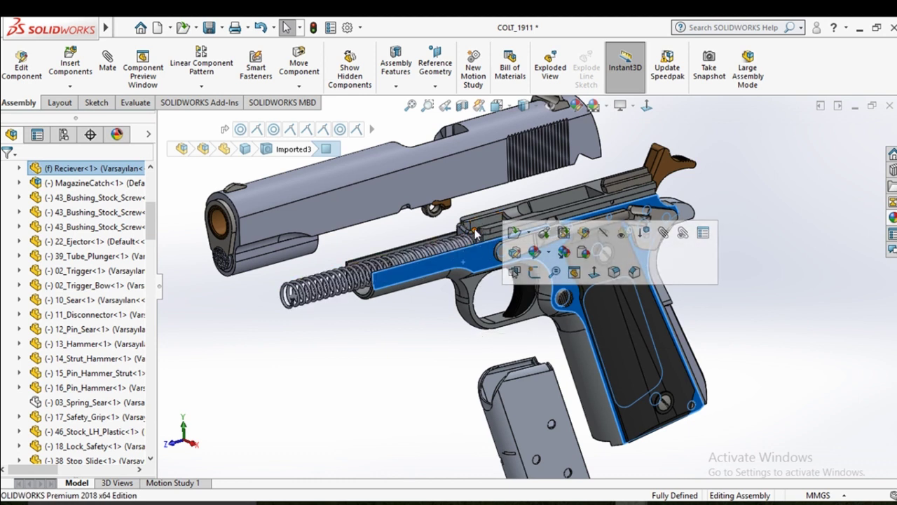
drag(481, 232, 491, 210)
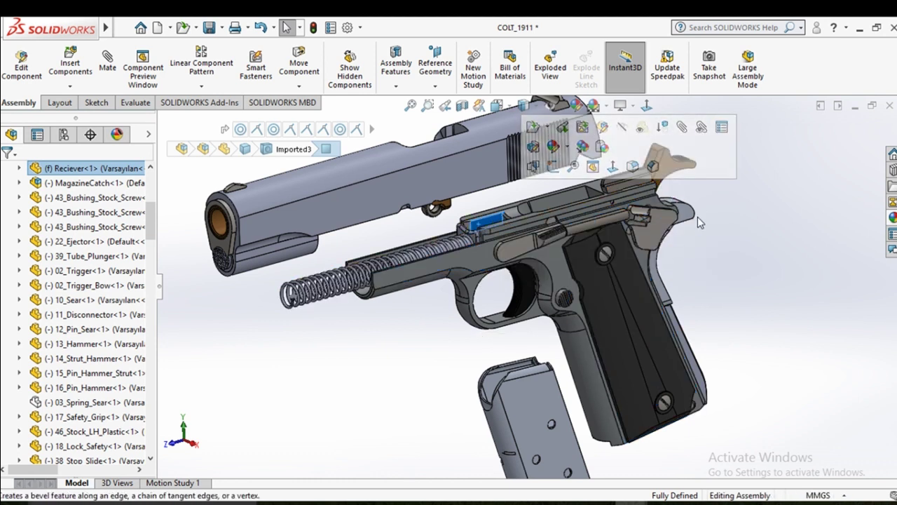
click(697, 190)
drag(673, 163, 729, 182)
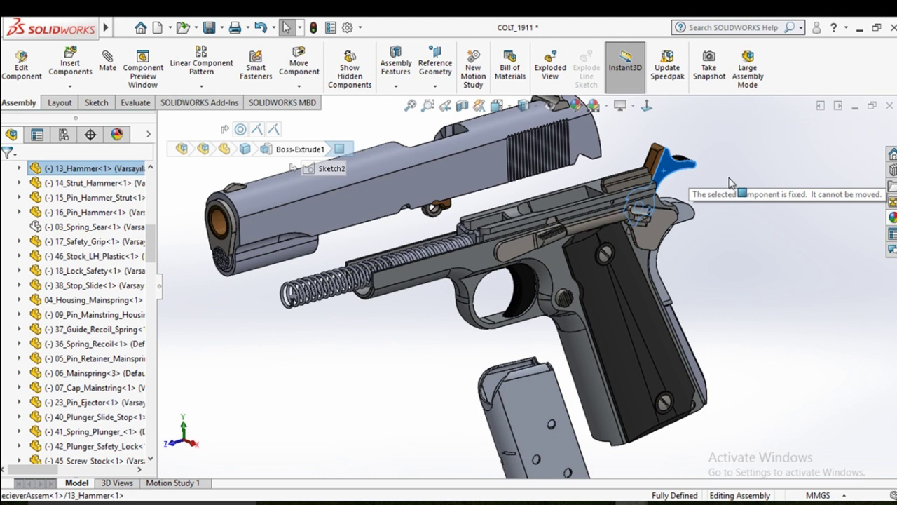
click(734, 301)
key(f)
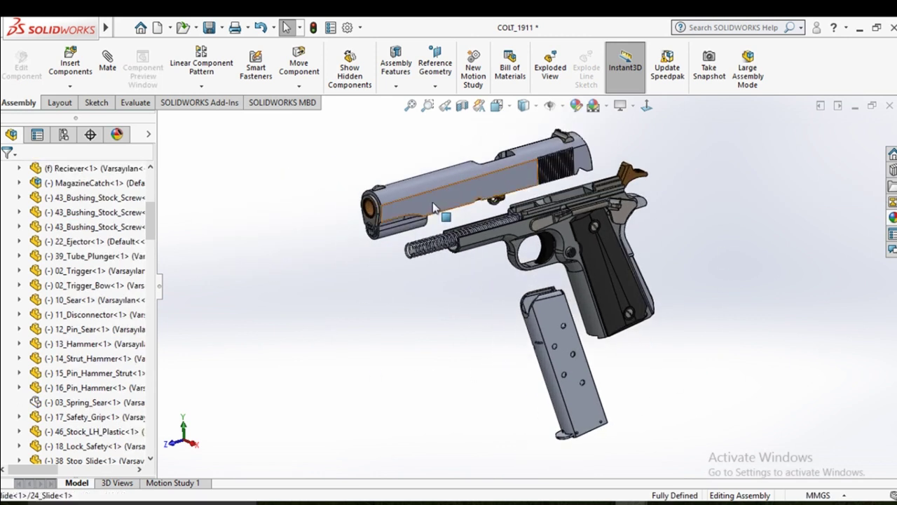
Drag the slide back down onto the pistol frame.
drag(434, 208, 468, 226)
click(444, 310)
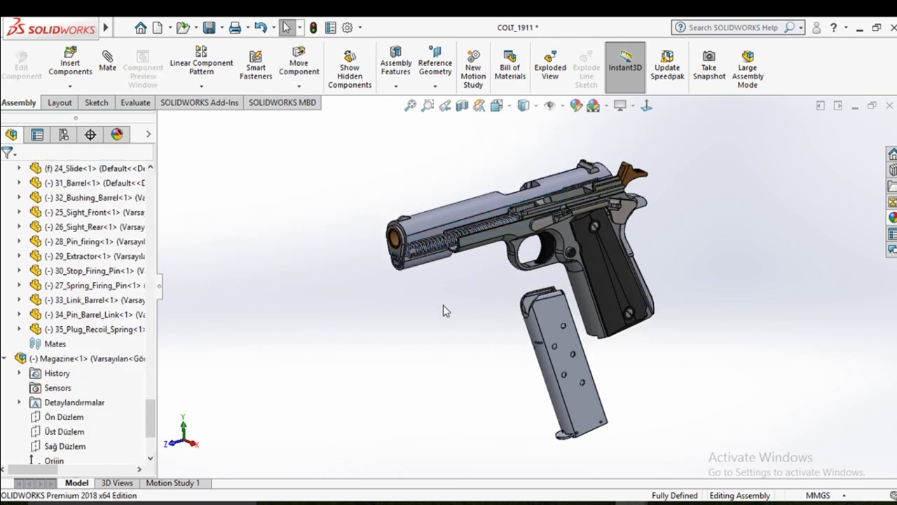
scroll(448, 301, down, 1)
scroll(463, 291, down, 2)
scroll(476, 279, down, 4)
drag(477, 279, 425, 282)
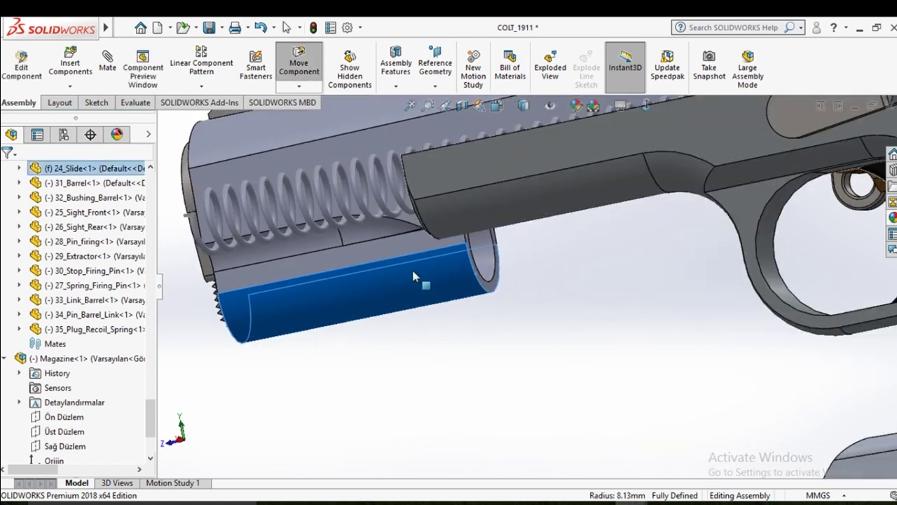
scroll(491, 329, up, 1)
Check the barrel and recoil spring guide at the front of the slide.
click(541, 373)
scroll(515, 362, up, 3)
scroll(503, 316, up, 1)
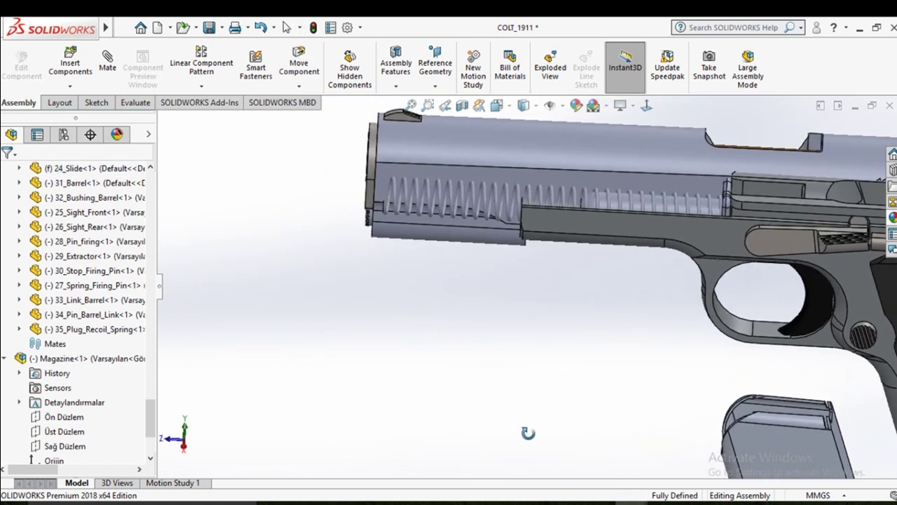
scroll(505, 293, down, 3)
scroll(561, 246, down, 3)
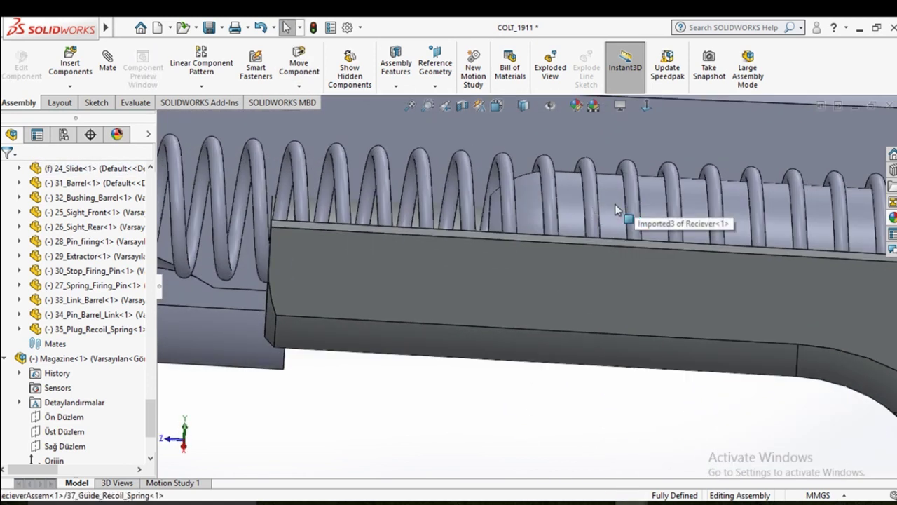
click(615, 203)
scroll(606, 251, up, 3)
scroll(491, 312, down, 3)
Add a concentric mate between the barrel's round face and its bushing.
mouse_move(450, 309)
middle_down()
mouse_move(545, 300)
mouse_move(589, 242)
middle_up()
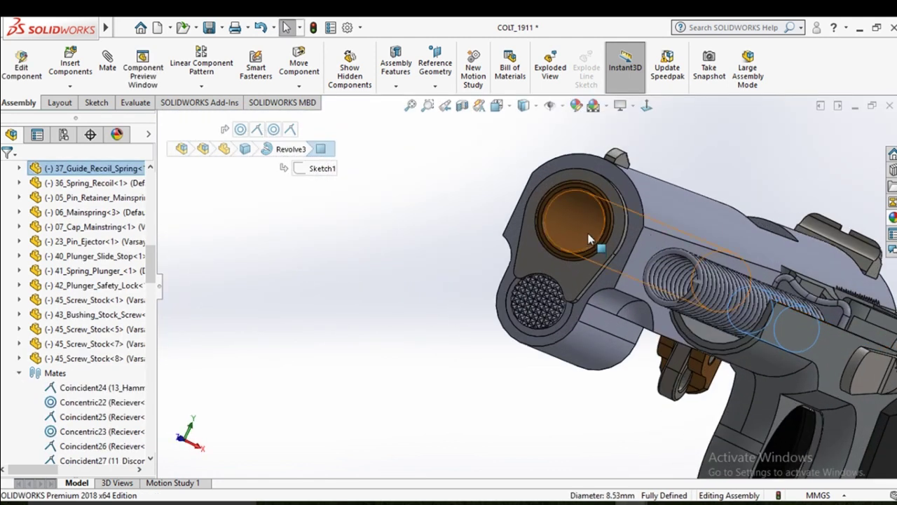
ctrl+click(587, 239)
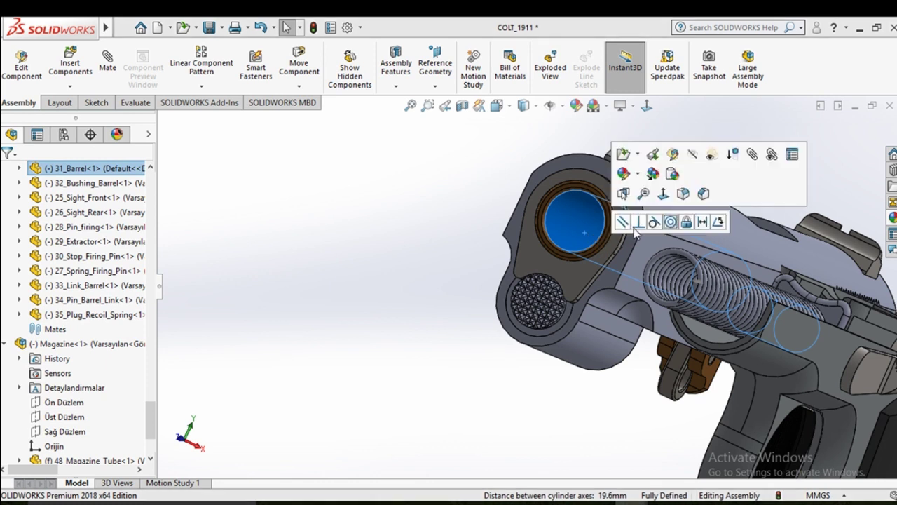
click(670, 222)
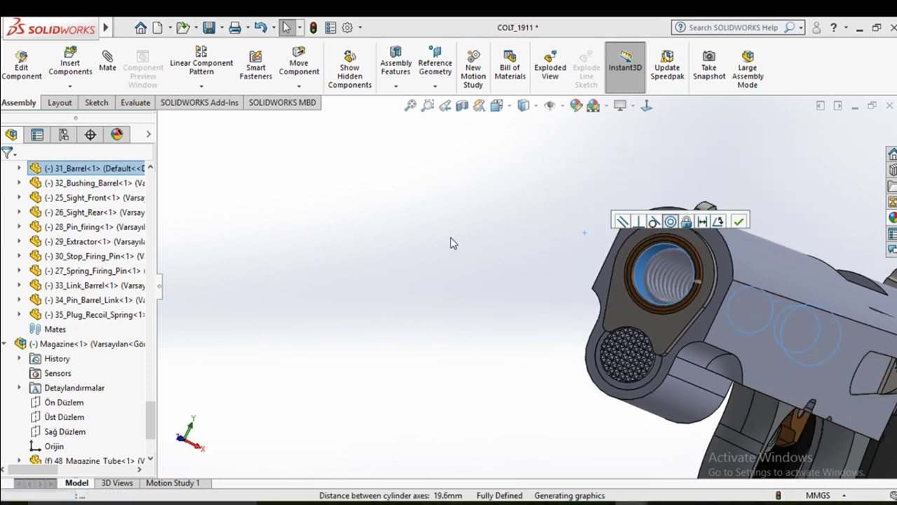
click(465, 248)
key(ctrl+4)
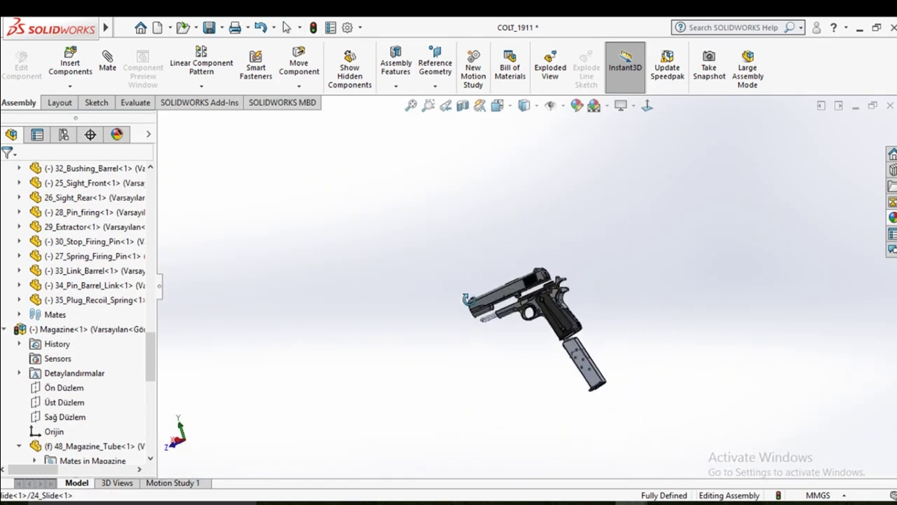
Move the magazine and its base up into position inside the pistol grip.
scroll(611, 364, down, 2)
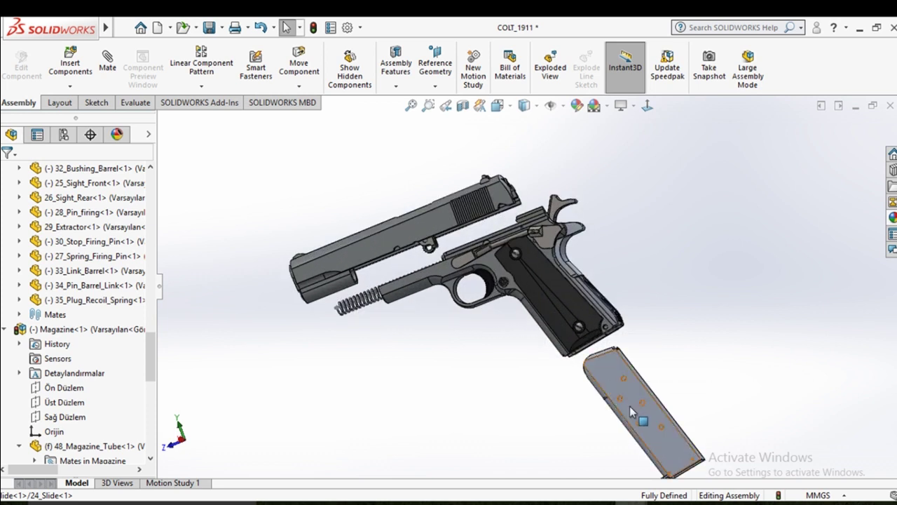
mouse_move(629, 406)
mouse_down()
mouse_move(601, 346)
mouse_move(540, 289)
mouse_up()
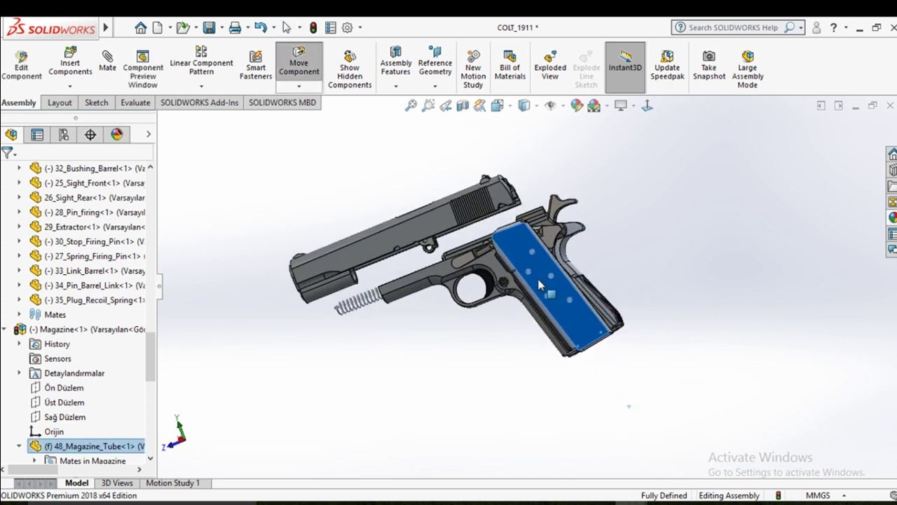
key(Escape)
middle_drag(637, 362, 595, 335)
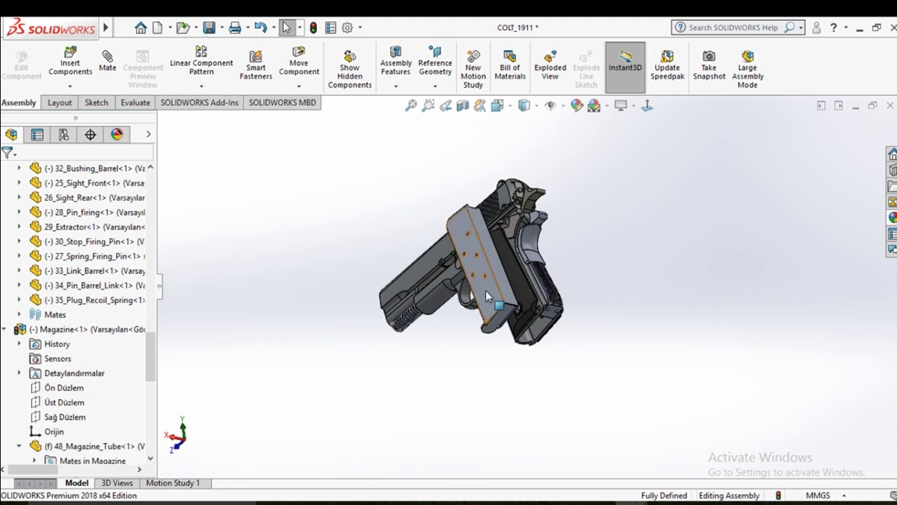
scroll(493, 284, down, 2)
drag(492, 284, 579, 360)
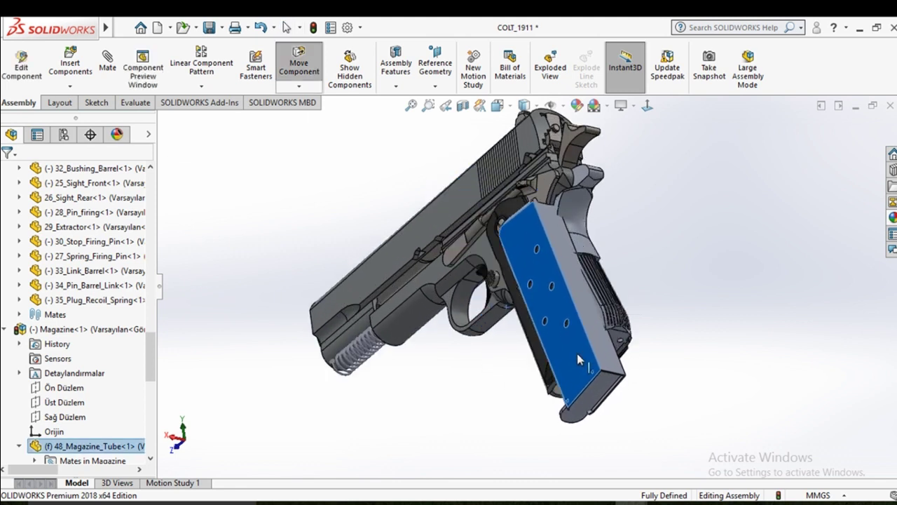
key(Escape)
scroll(579, 377, up, 3)
middle_drag(579, 377, 599, 366)
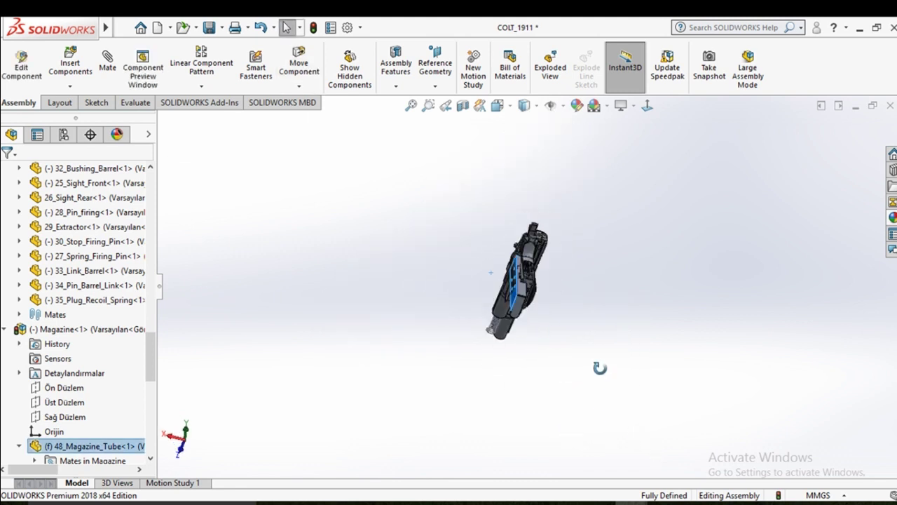
scroll(525, 294, down, 3)
middle_drag(454, 232, 440, 229)
drag(440, 229, 457, 226)
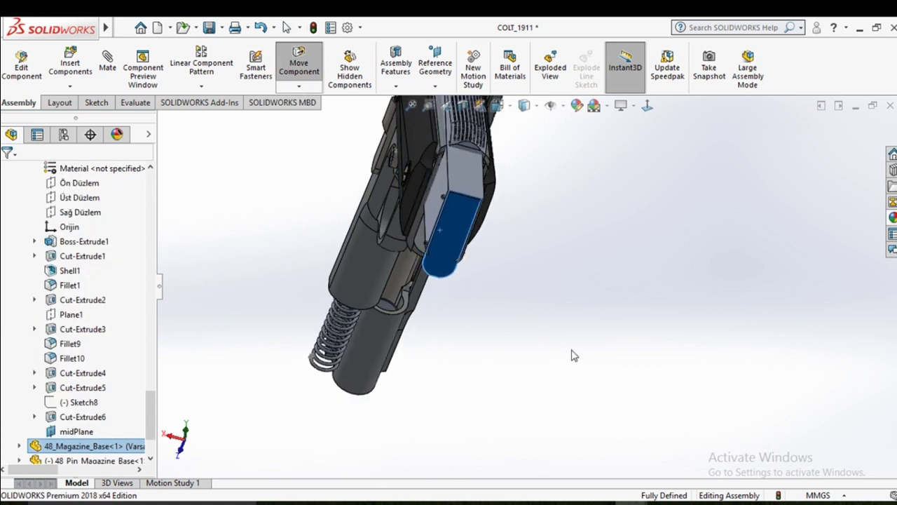
key(Escape)
Coincident-mate the magazine tube face to the receiver face in the grip.
middle_drag(545, 306, 506, 248)
click(428, 194)
mouse_move(428, 194)
middle_down()
mouse_move(550, 267)
mouse_move(507, 250)
mouse_move(553, 284)
mouse_move(436, 222)
middle_up()
scroll(436, 222, up, 3)
scroll(441, 219, down, 5)
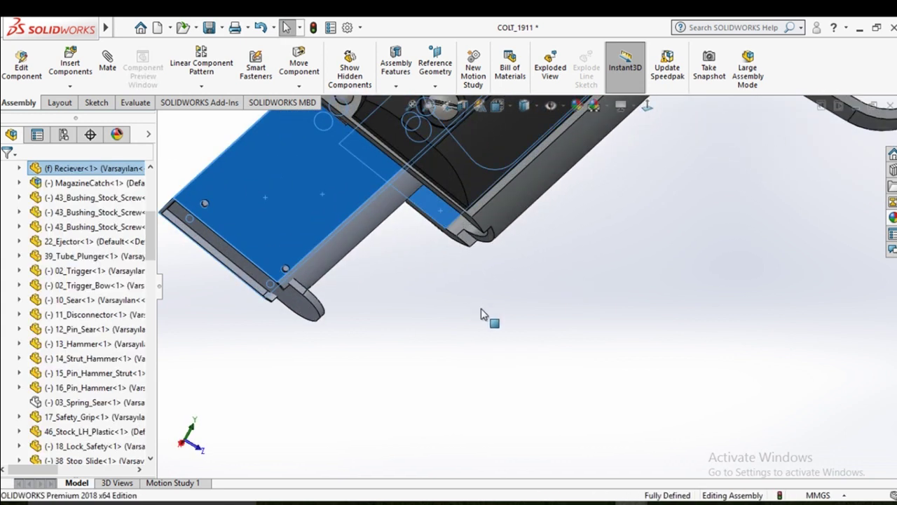
mouse_move(495, 297)
middle_down()
mouse_move(530, 294)
mouse_move(626, 202)
mouse_move(531, 284)
middle_up()
scroll(531, 284, up, 3)
click(540, 282)
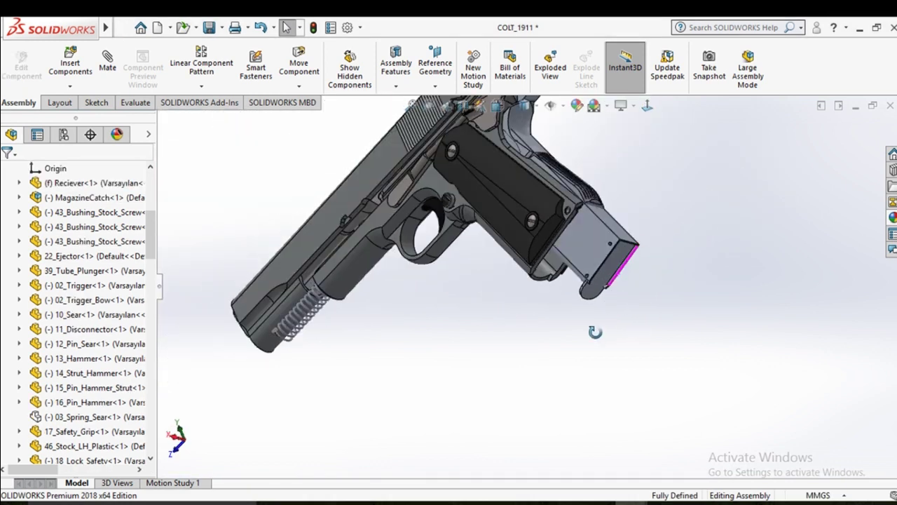
Pull the magazine down out of the grip and orbit around it.
middle_drag(594, 331, 595, 238)
scroll(595, 239, up, 3)
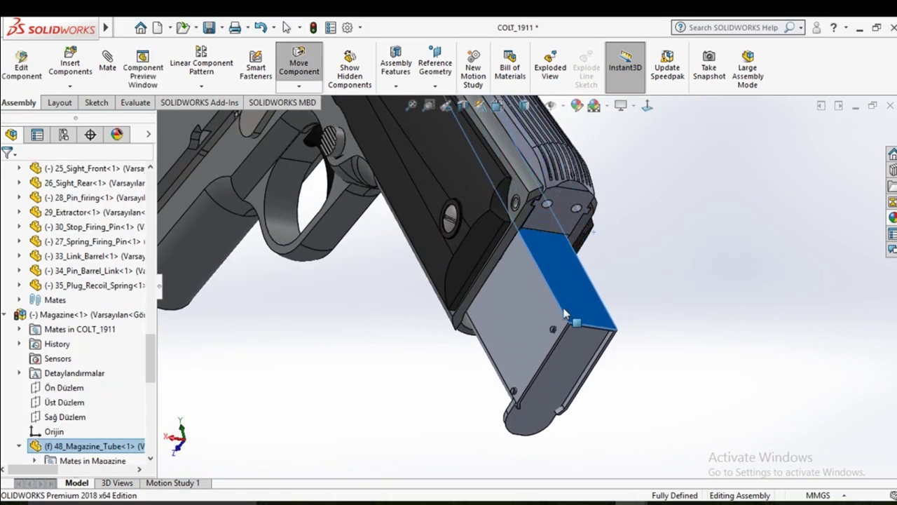
drag(569, 313, 683, 343)
middle_drag(677, 316, 694, 253)
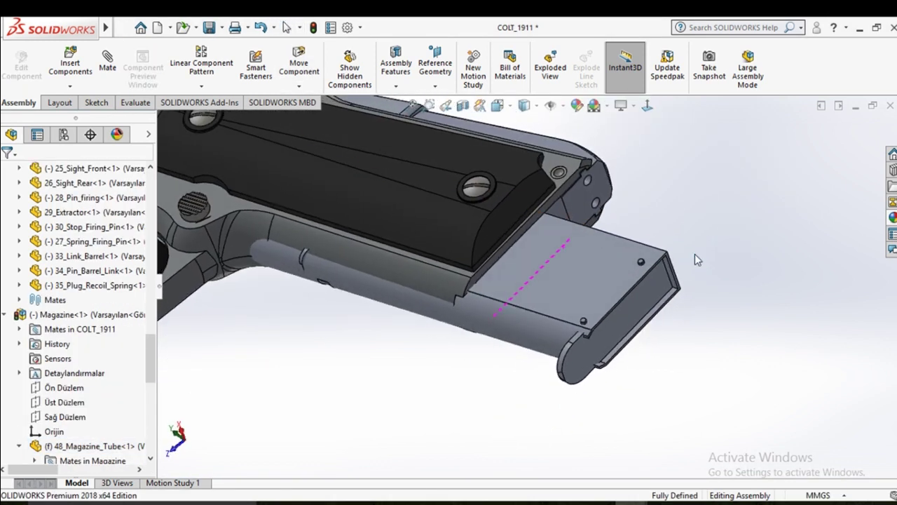
scroll(540, 218, down, 5)
click(484, 190)
scroll(485, 190, up, 5)
middle_drag(490, 210, 536, 349)
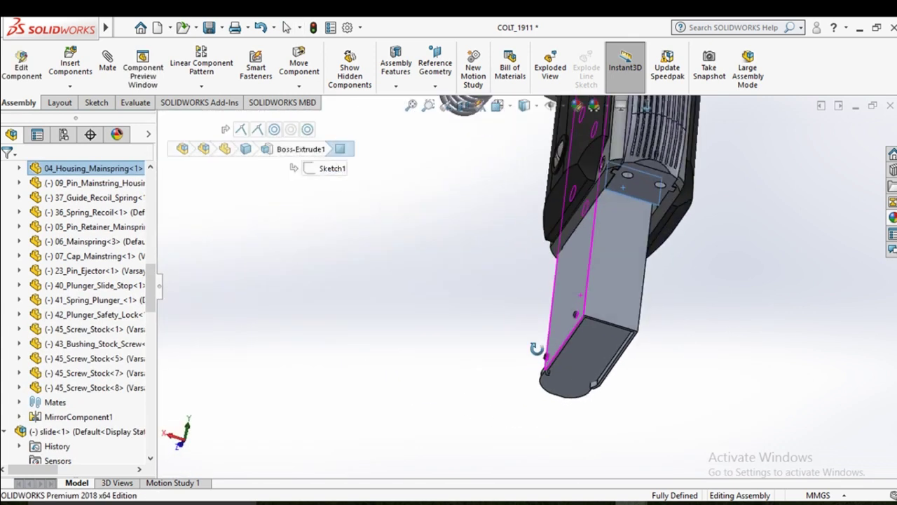
Select faces on the magazine tube and magazine base while orbiting toward the magazine bottom.
click(629, 260)
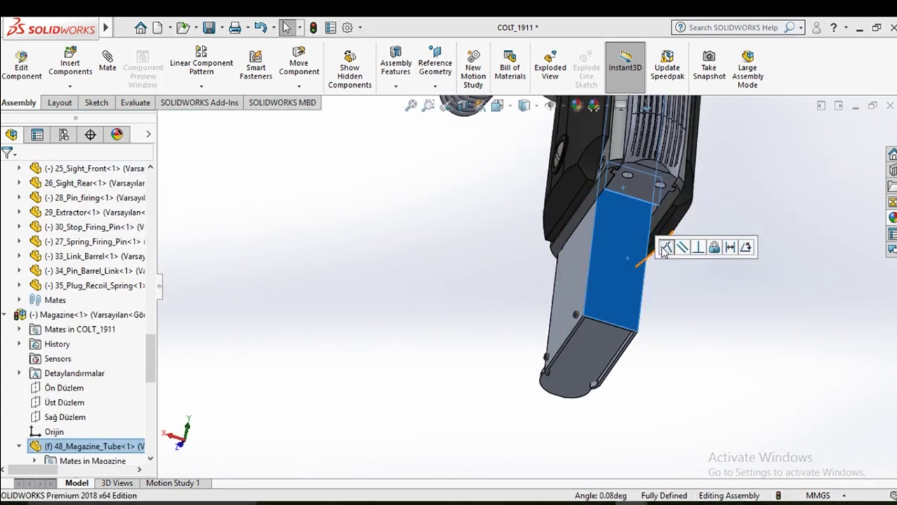
scroll(628, 333, up, 5)
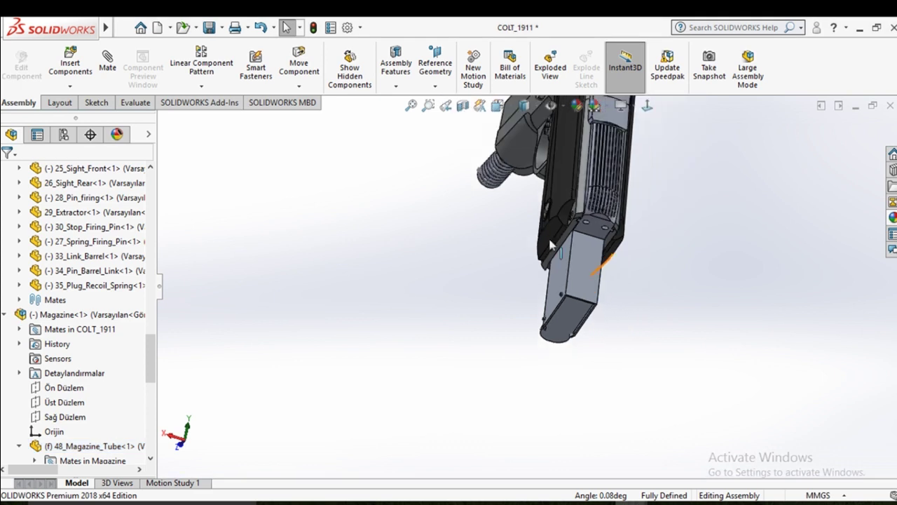
middle_drag(629, 332, 617, 291)
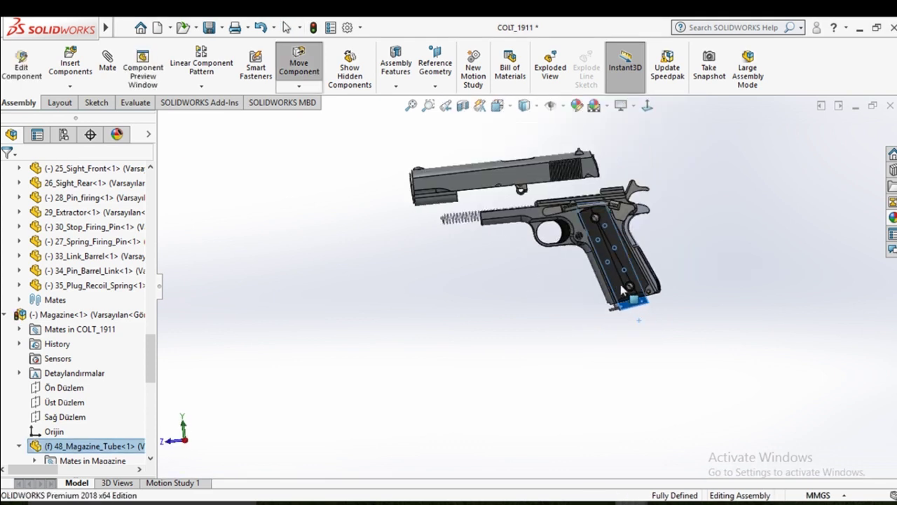
scroll(631, 310, down, 3)
scroll(595, 319, down, 2)
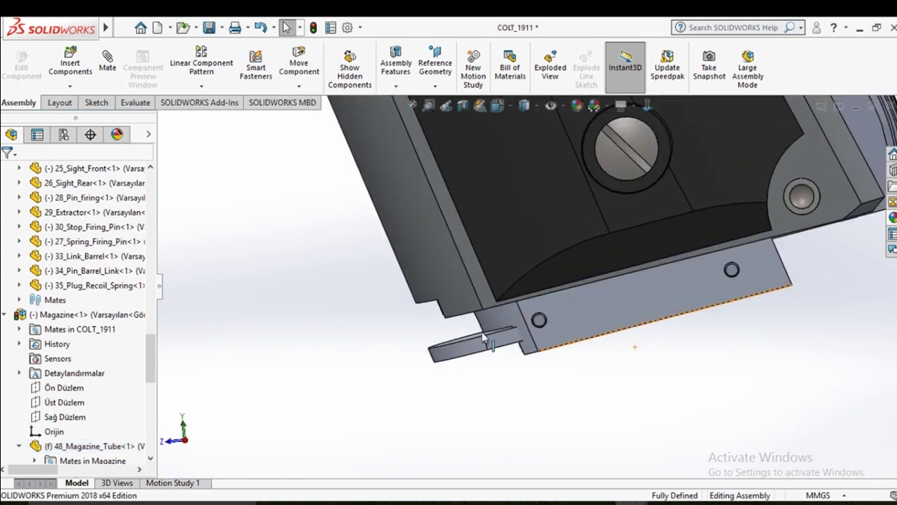
scroll(532, 330, down, 2)
scroll(470, 344, down, 1)
click(470, 342)
middle_drag(470, 342, 504, 315)
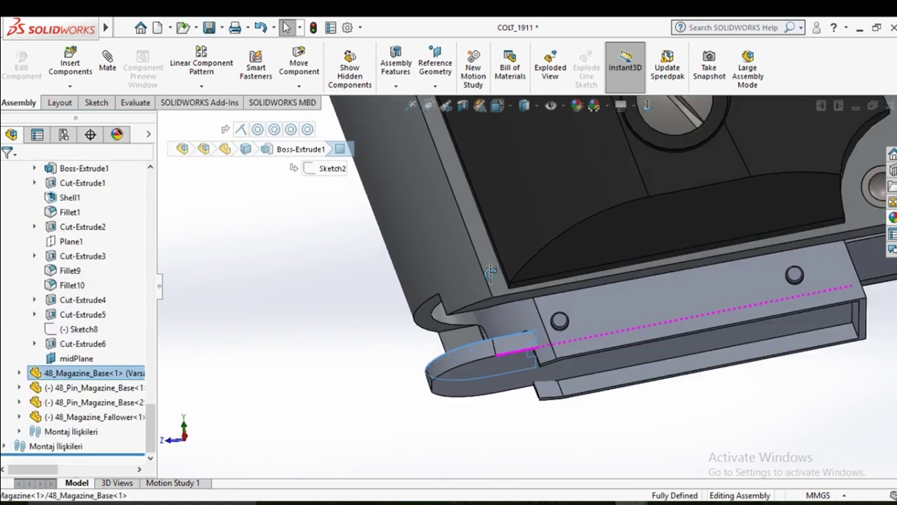
Mate the magazine base's top face to the grip bottom, accepting the over-define warning.
click(505, 305)
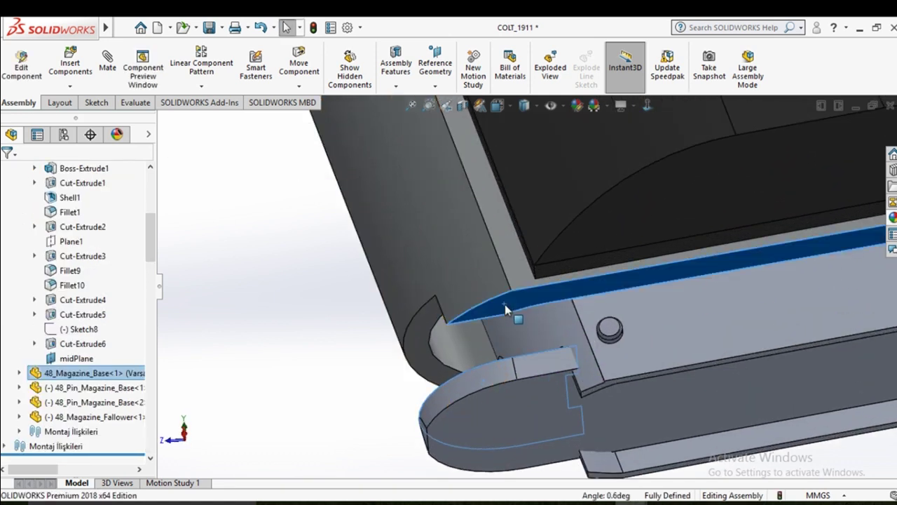
click(418, 338)
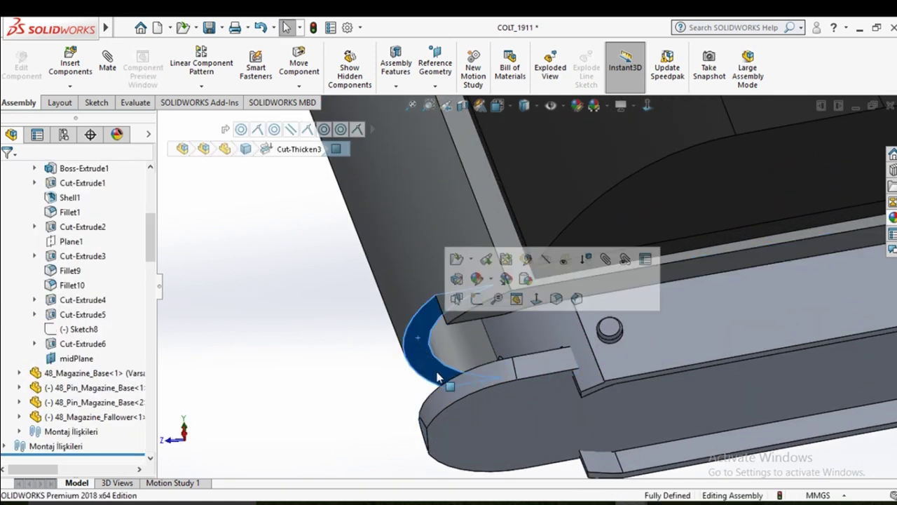
middle_drag(418, 338, 465, 429)
click(453, 359)
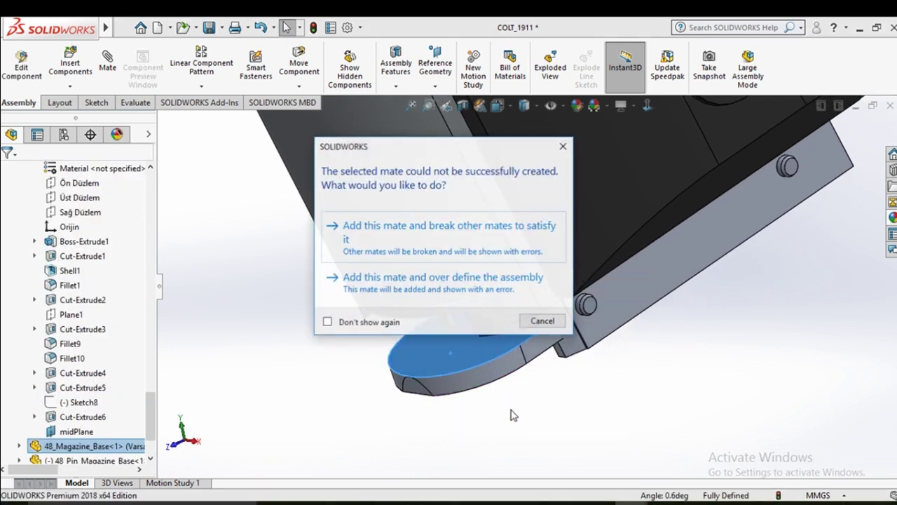
click(566, 147)
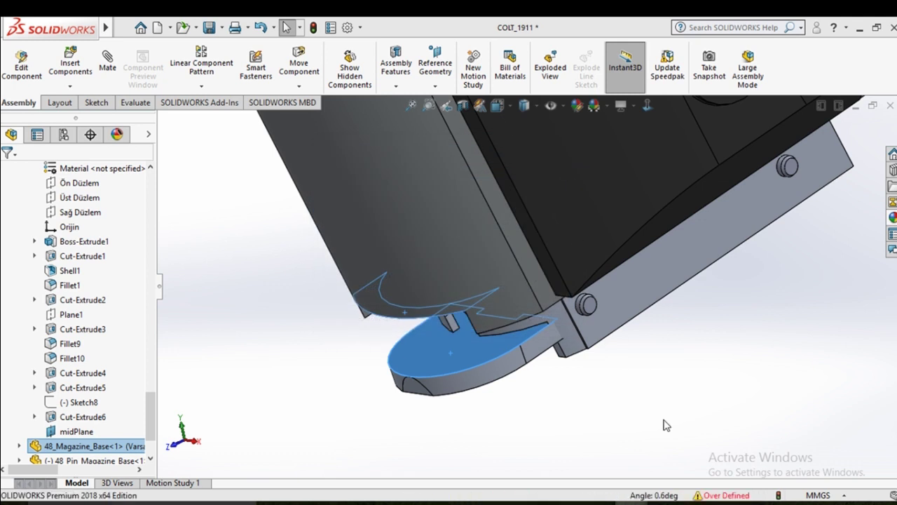
mouse_move(638, 368)
middle_down()
mouse_move(646, 294)
mouse_move(645, 316)
middle_up()
click(636, 289)
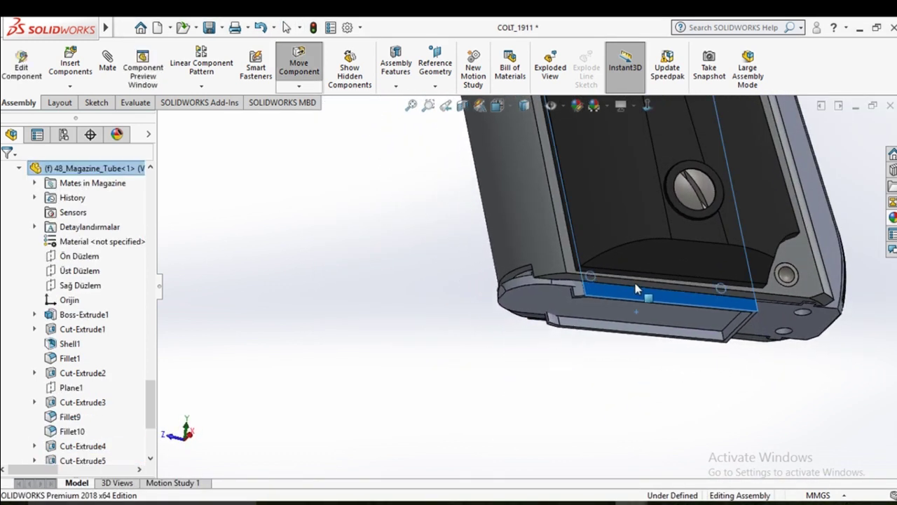
Lower the 24_Slide onto the frame, then orbit past the muzzle to a three-quarter view.
click(415, 292)
scroll(453, 297, up, 3)
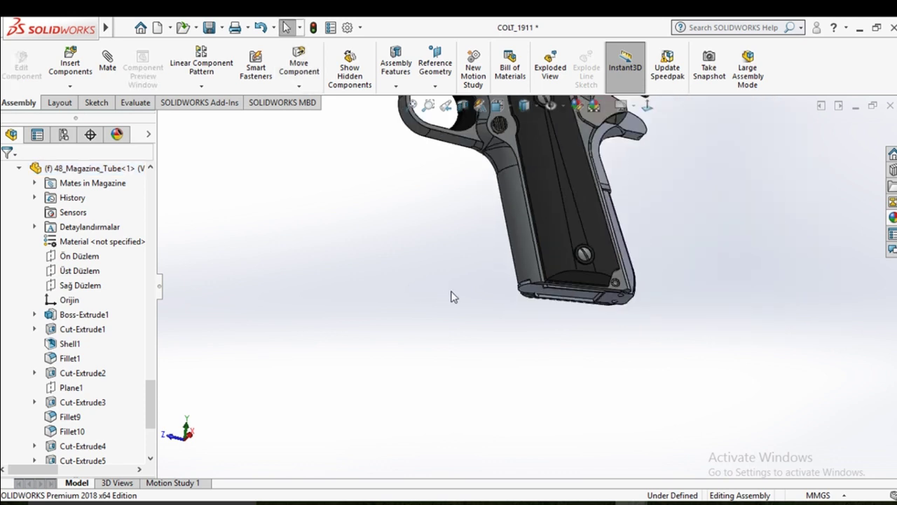
scroll(453, 296, up, 3)
scroll(463, 179, down, 3)
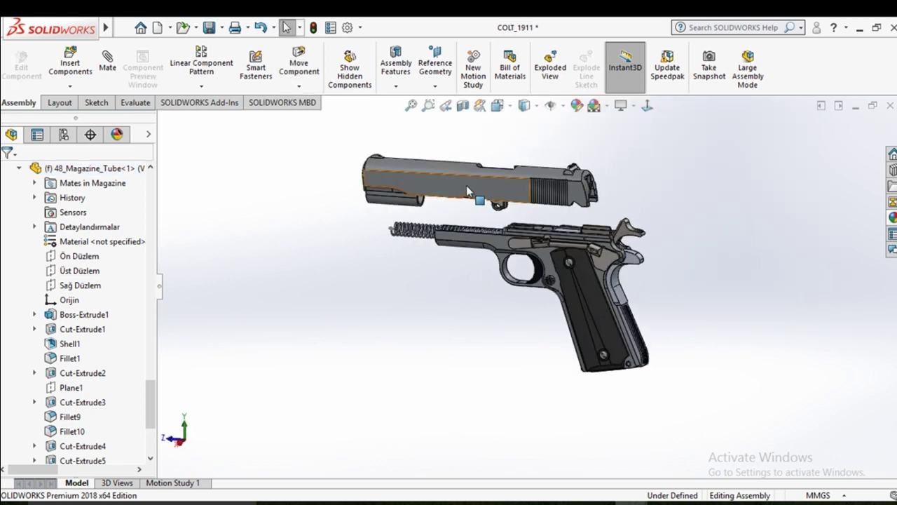
drag(446, 218, 448, 231)
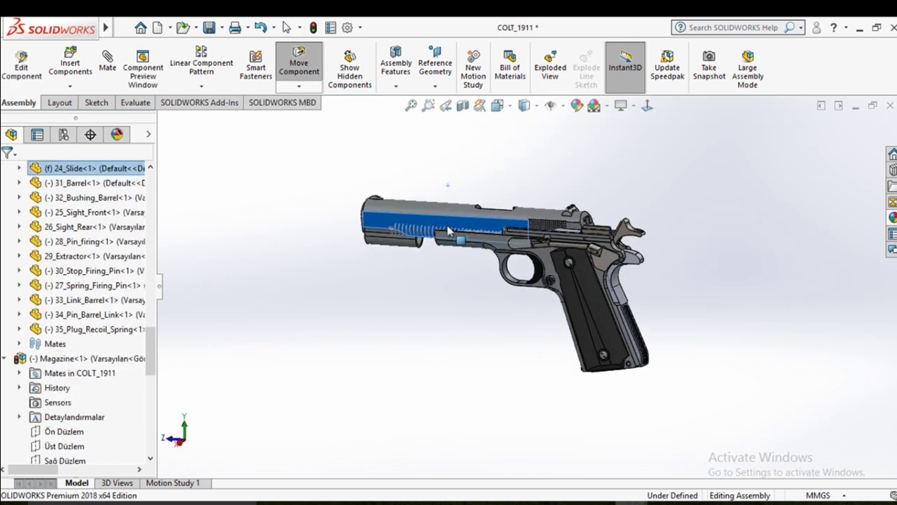
click(425, 272)
mouse_move(425, 272)
middle_down()
mouse_move(507, 281)
mouse_move(416, 279)
middle_up()
scroll(507, 280, down, 3)
drag(416, 279, 484, 254)
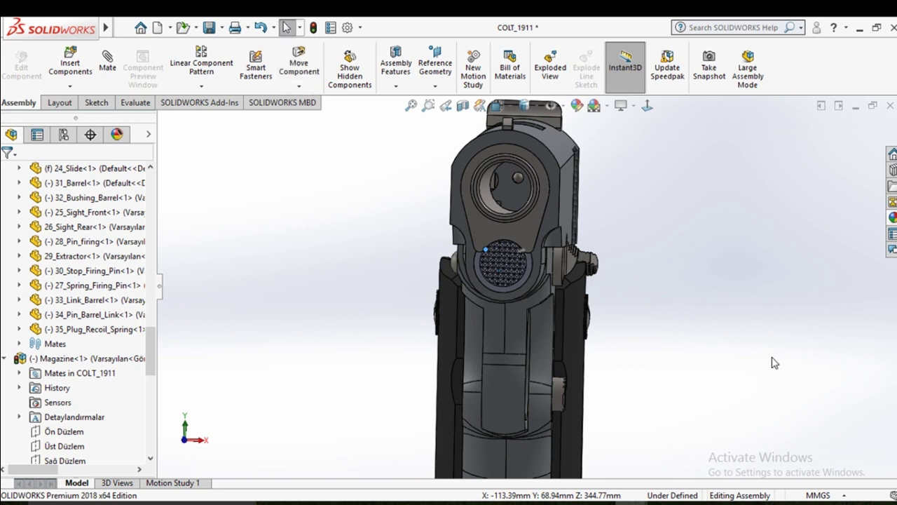
scroll(773, 362, up, 3)
middle_drag(711, 350, 695, 319)
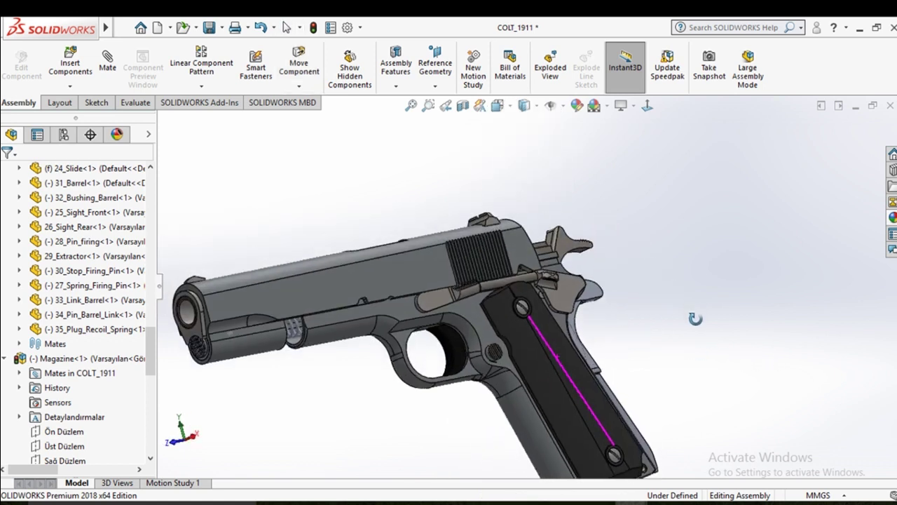
scroll(254, 257, down, 3)
scroll(253, 256, down, 3)
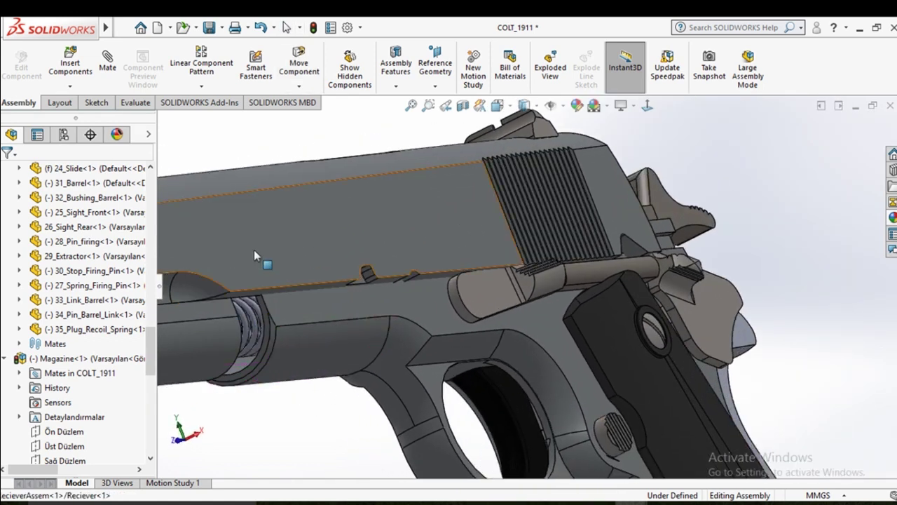
With the slide pulled forward, add a Concentric mate between the recoil spring plug and its guide bore.
scroll(254, 256, up, 3)
drag(253, 256, 175, 154)
scroll(368, 226, down, 5)
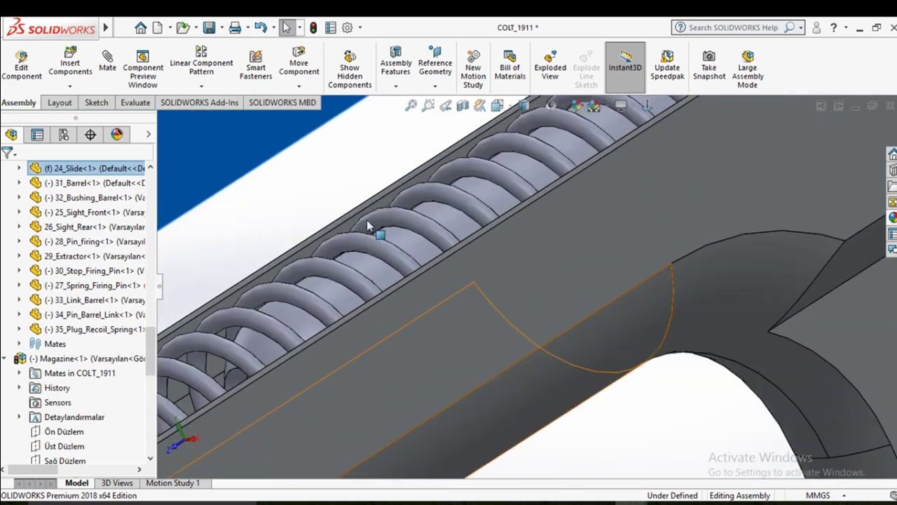
click(448, 225)
scroll(449, 225, up, 3)
scroll(420, 252, up, 3)
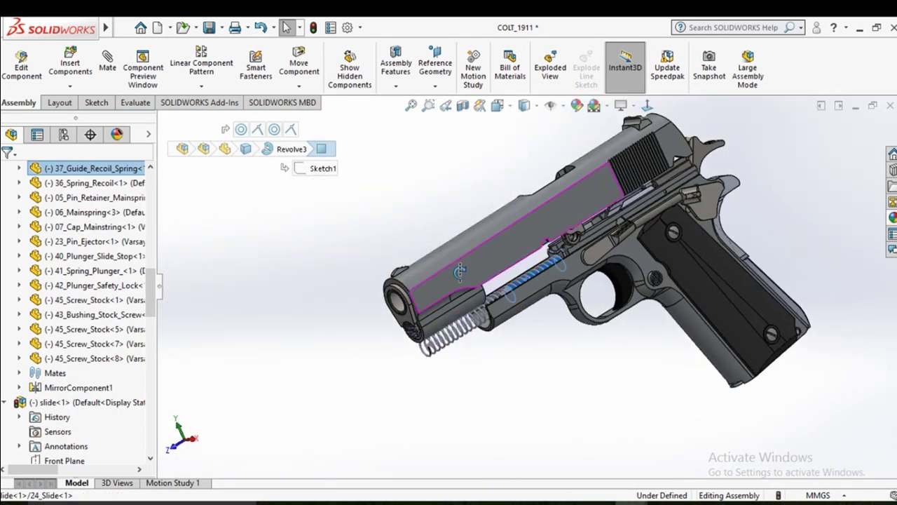
middle_drag(365, 280, 491, 267)
scroll(492, 262, down, 5)
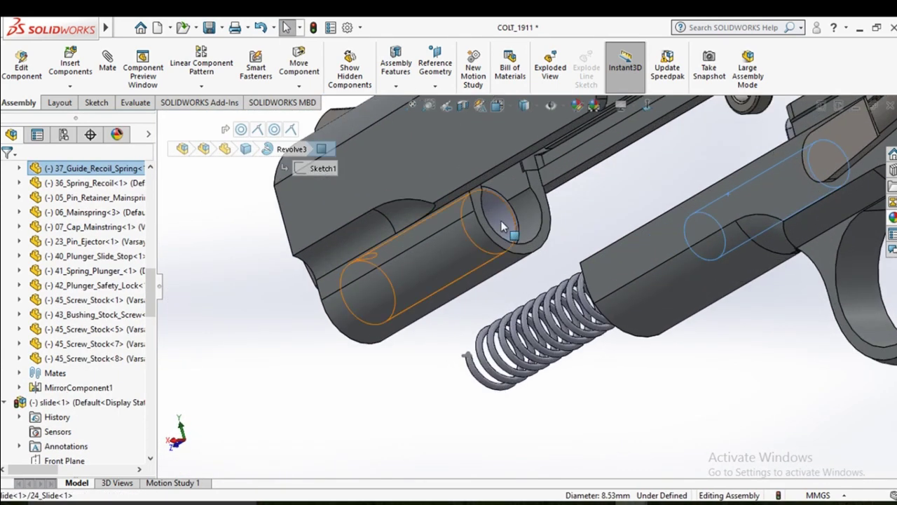
ctrl+click(502, 225)
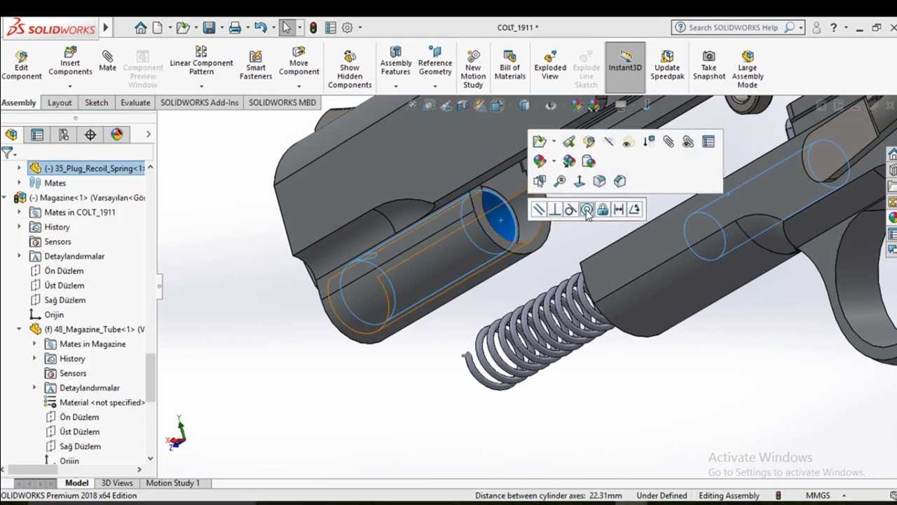
click(586, 209)
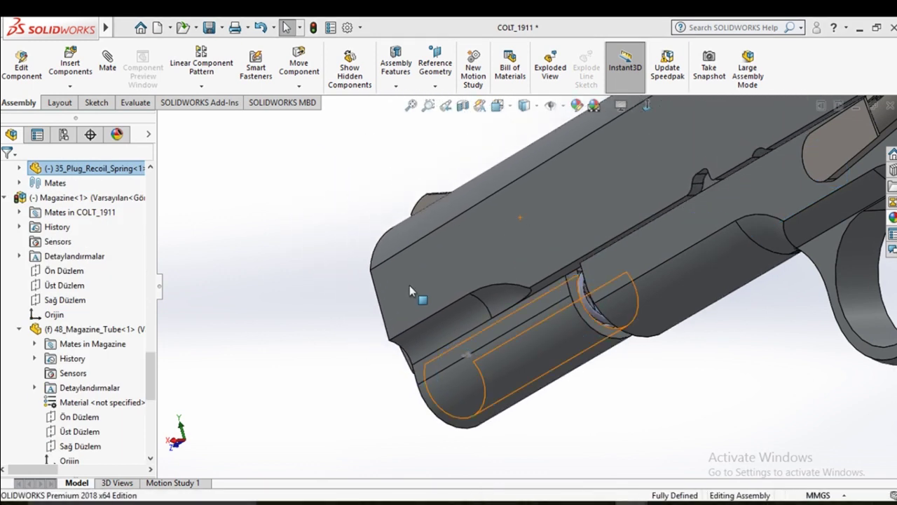
scroll(410, 285, up, 8)
Drag 24_Slide back into its closed position seated on the frame.
scroll(589, 323, down, 5)
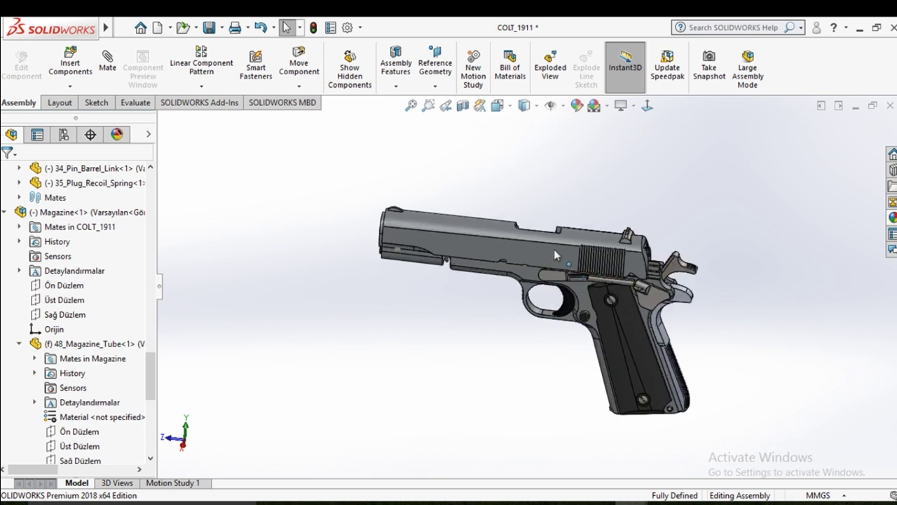
click(493, 249)
drag(419, 240, 519, 251)
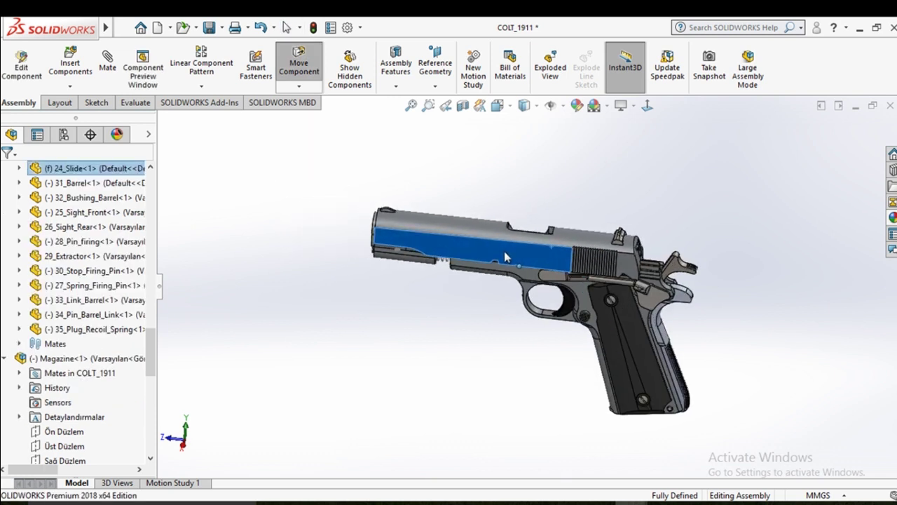
key(Escape)
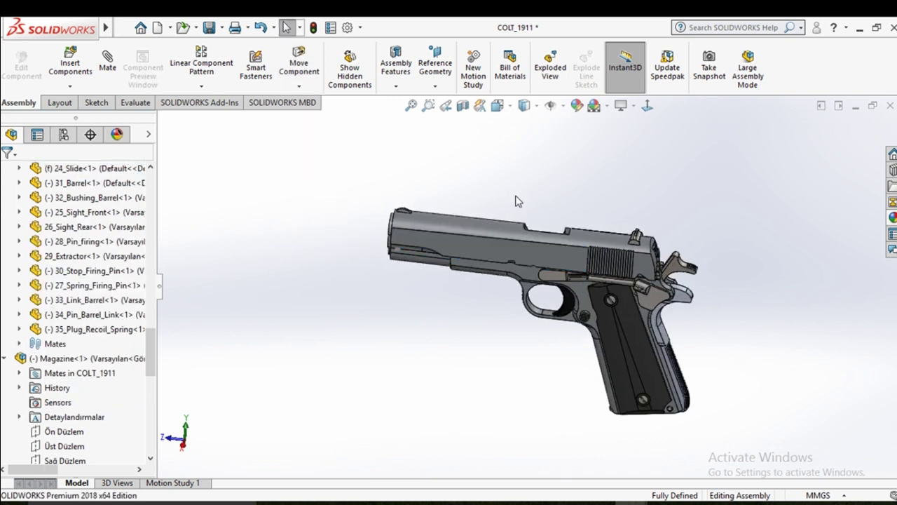
Orbit the assembled pistol to inspect its other side and a muzzle-on front view.
mouse_move(516, 200)
middle_down()
mouse_move(706, 356)
mouse_move(640, 404)
middle_up()
scroll(535, 287, down, 3)
mouse_move(535, 287)
middle_down()
mouse_move(481, 364)
mouse_move(455, 333)
mouse_move(578, 317)
mouse_move(586, 300)
mouse_move(438, 261)
mouse_move(381, 282)
mouse_move(266, 280)
mouse_move(201, 292)
middle_up()
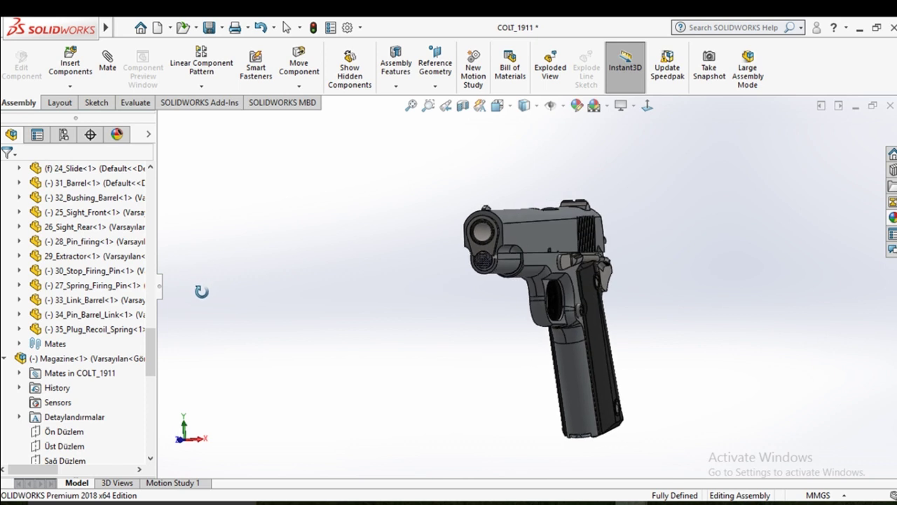
key(ctrl+4)
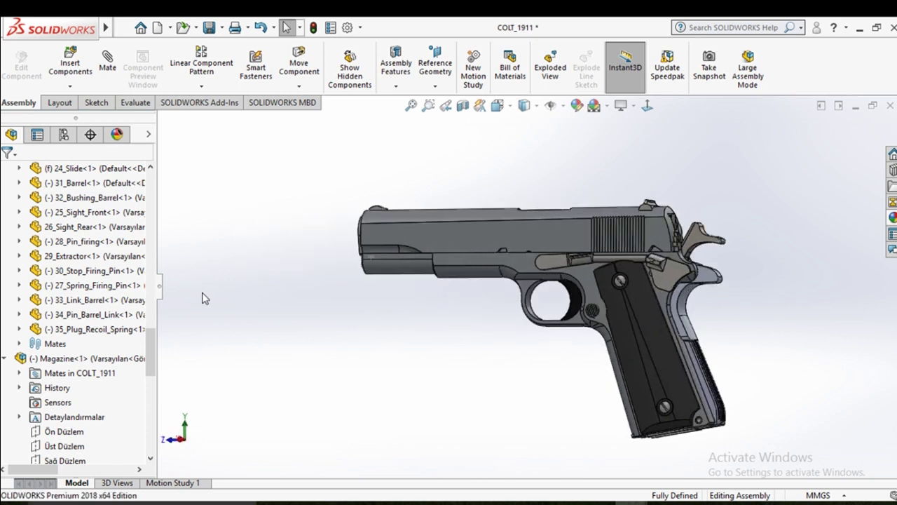
key(ctrl+5)
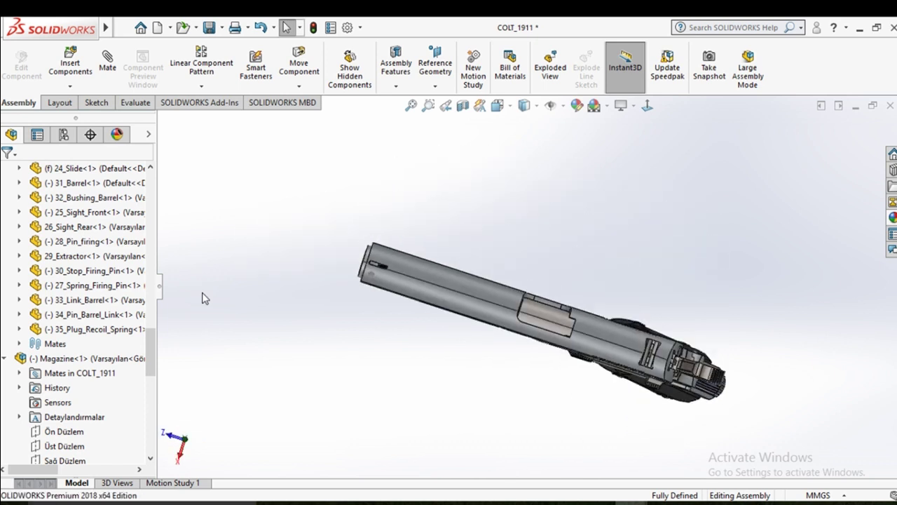
key(ctrl+4)
key(ctrl+2)
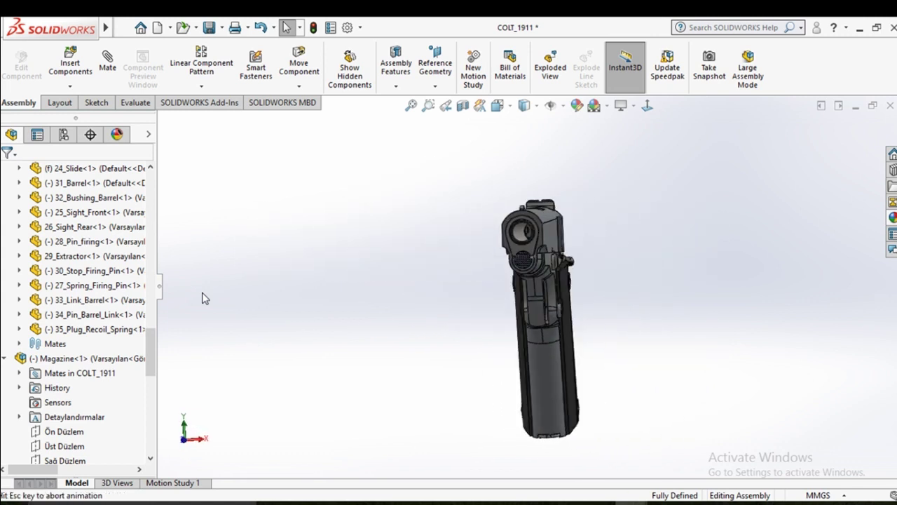
key(ctrl+3)
key(ctrl+2)
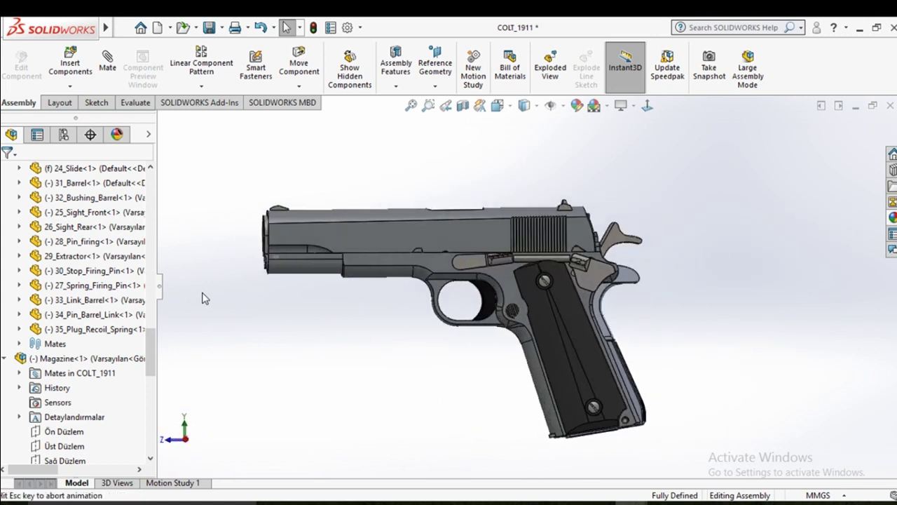
key(ctrl+1)
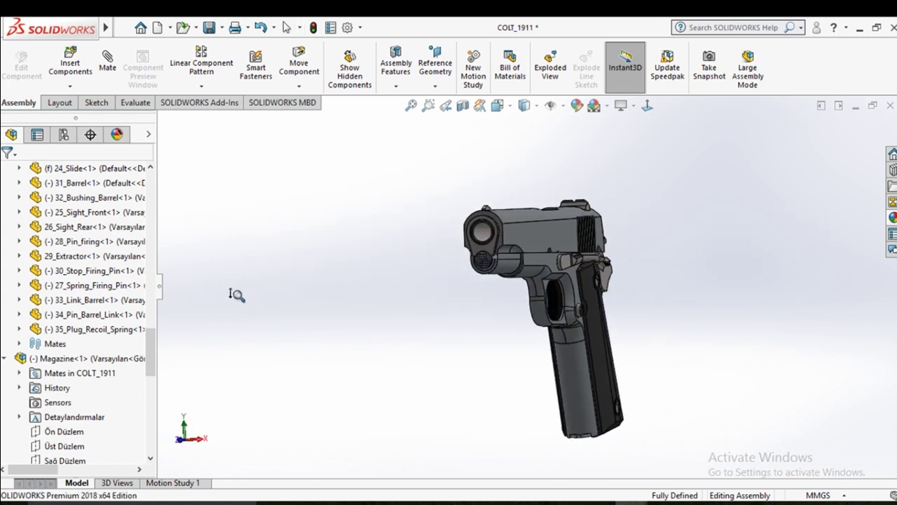
mouse_move(685, 315)
middle_down()
mouse_move(359, 352)
mouse_move(522, 280)
mouse_move(578, 282)
mouse_move(591, 324)
mouse_move(604, 314)
middle_up()
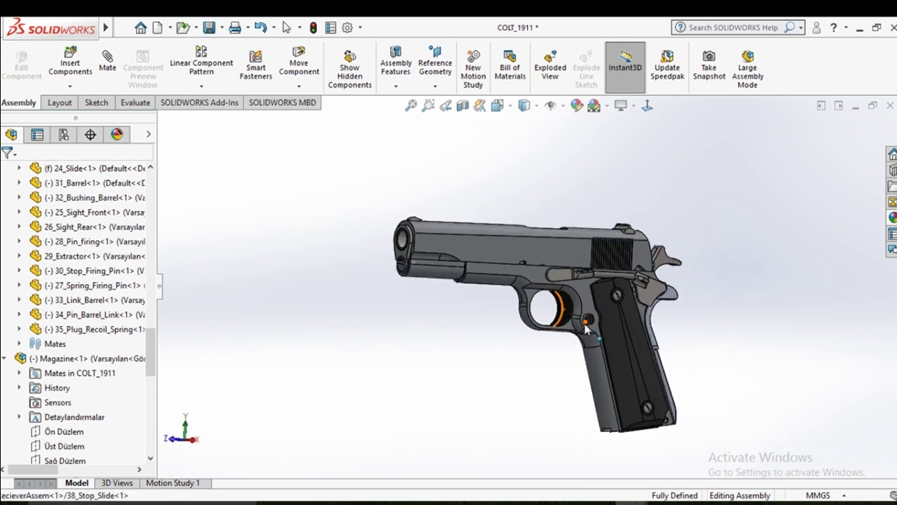
click(510, 257)
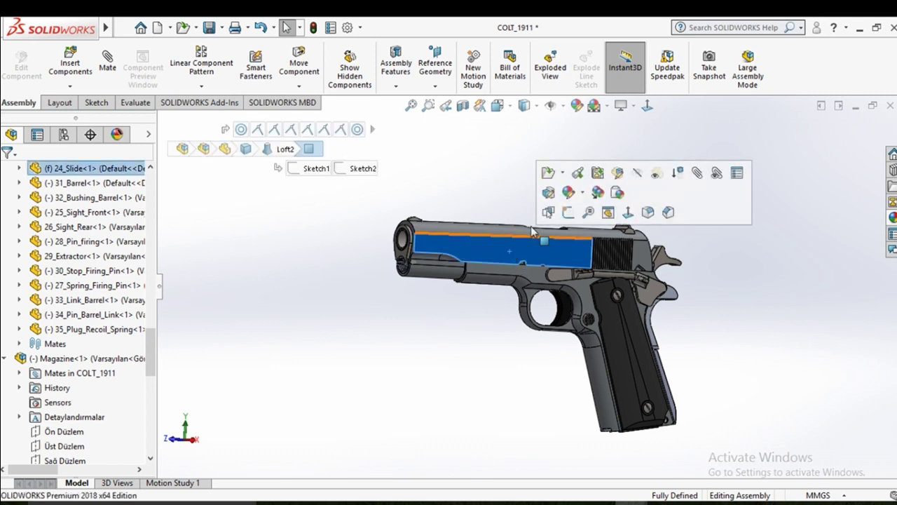
click(547, 173)
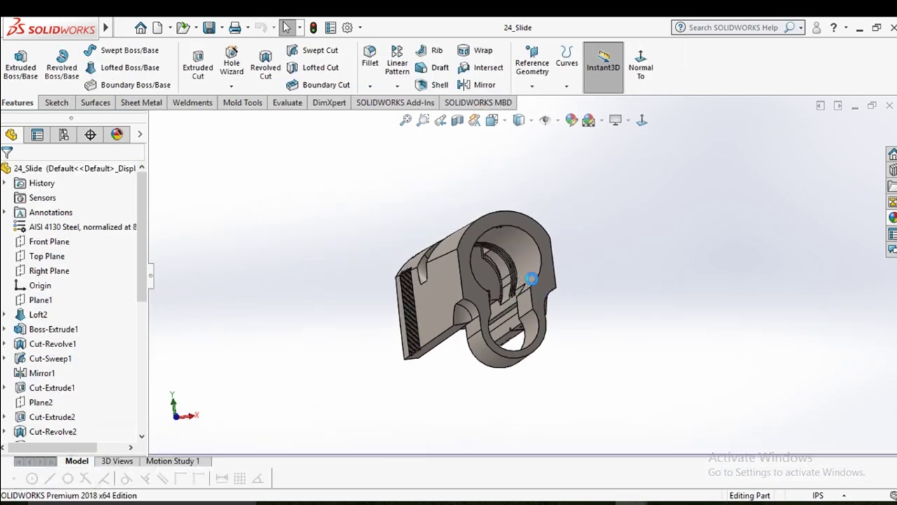
middle_drag(455, 300, 336, 314)
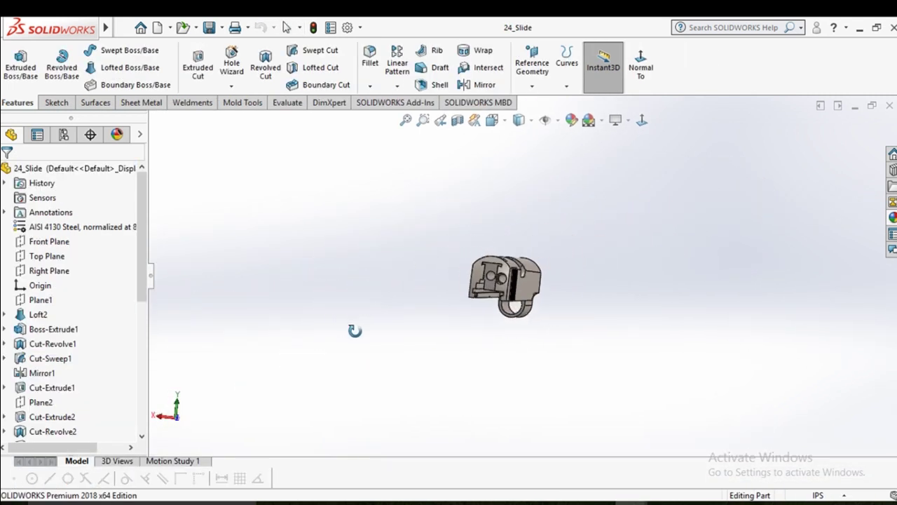
middle_drag(484, 275, 726, 298)
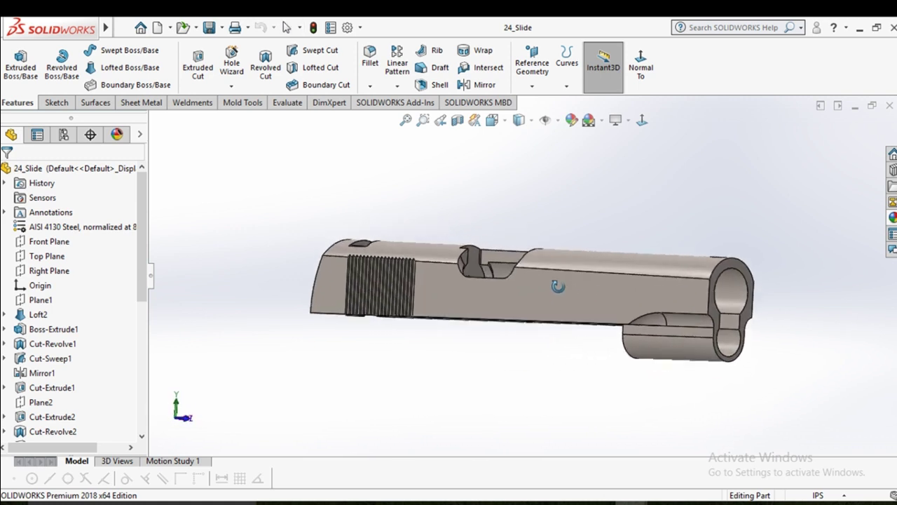
scroll(725, 298, up, 1)
scroll(707, 306, up, 1)
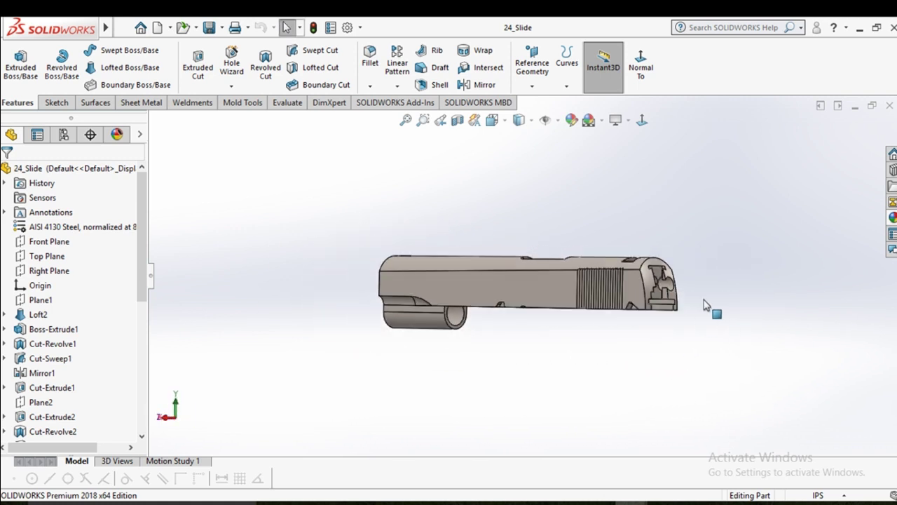
click(888, 106)
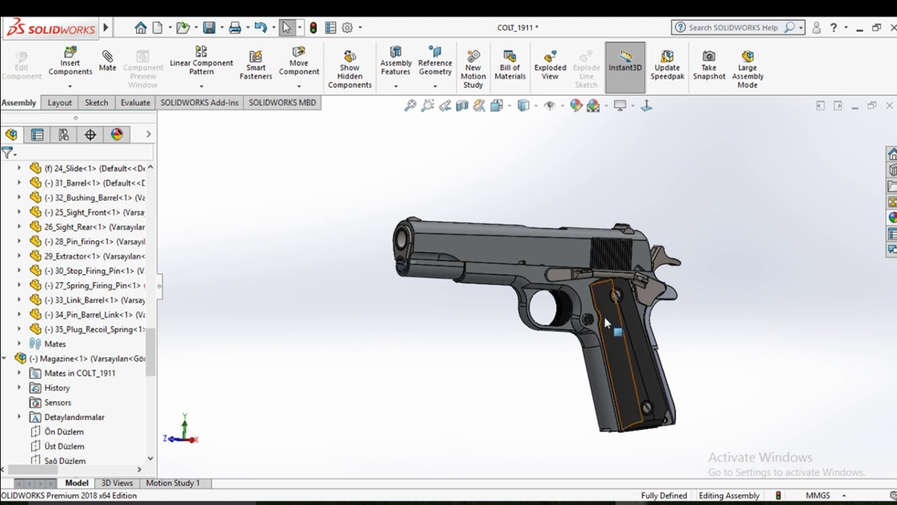
click(597, 282)
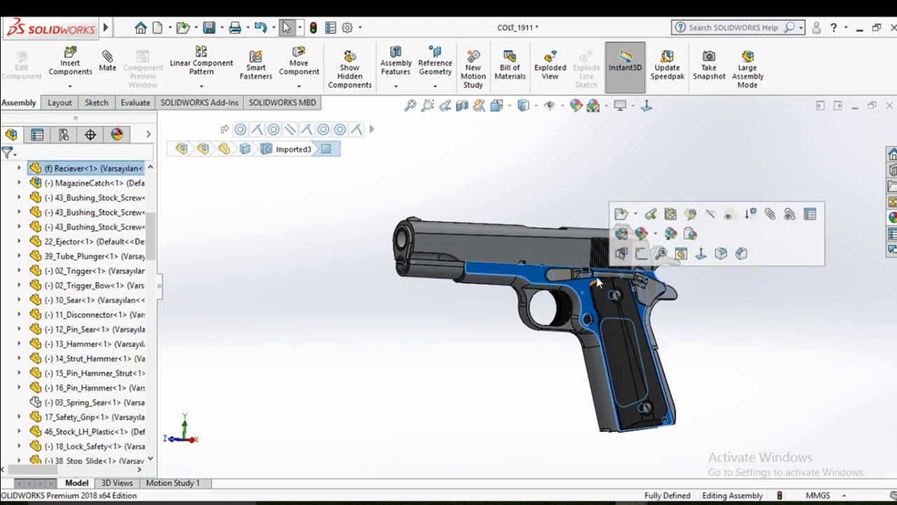
click(621, 215)
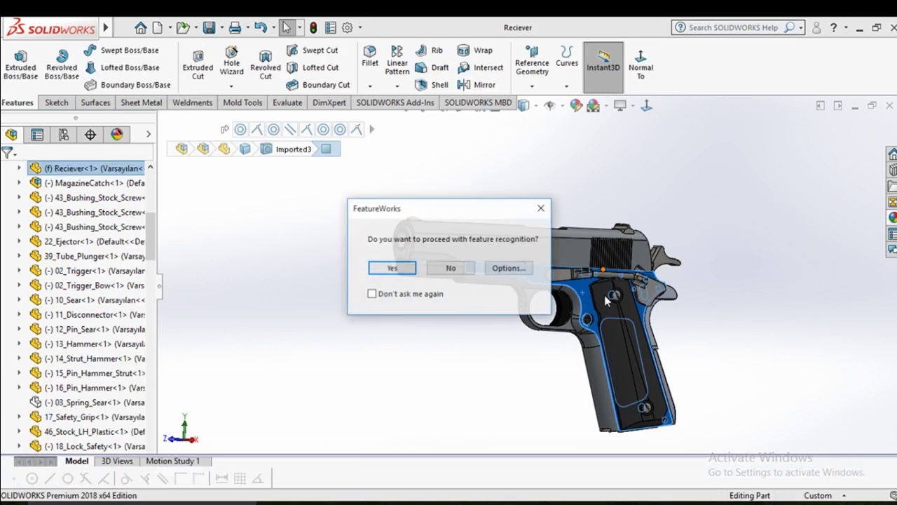
click(407, 272)
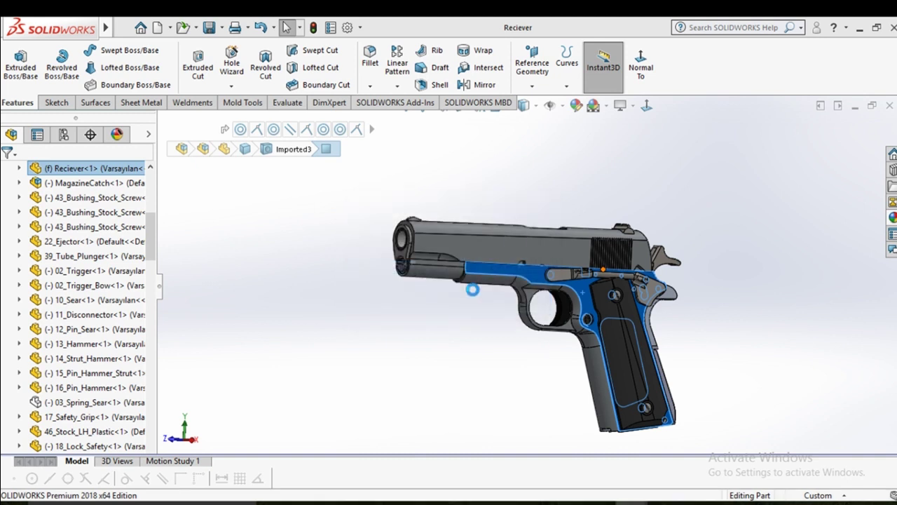
click(454, 295)
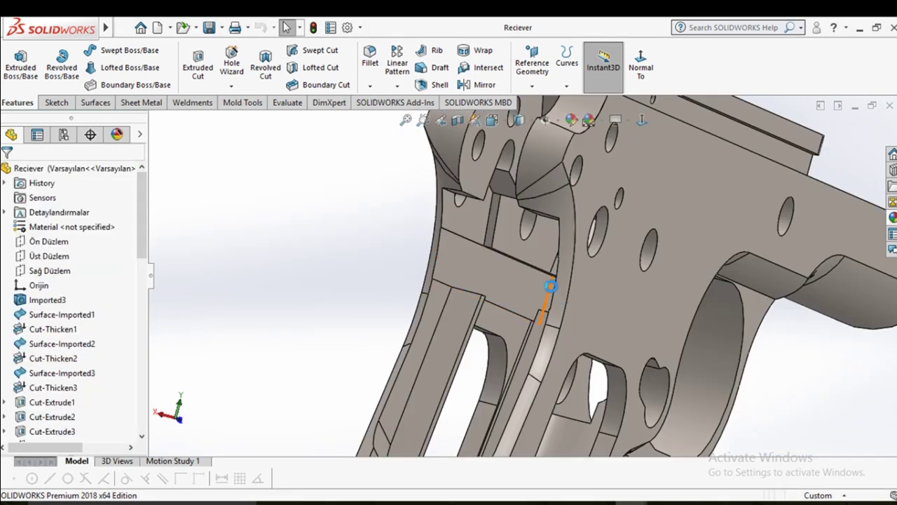
middle_drag(467, 298, 355, 286)
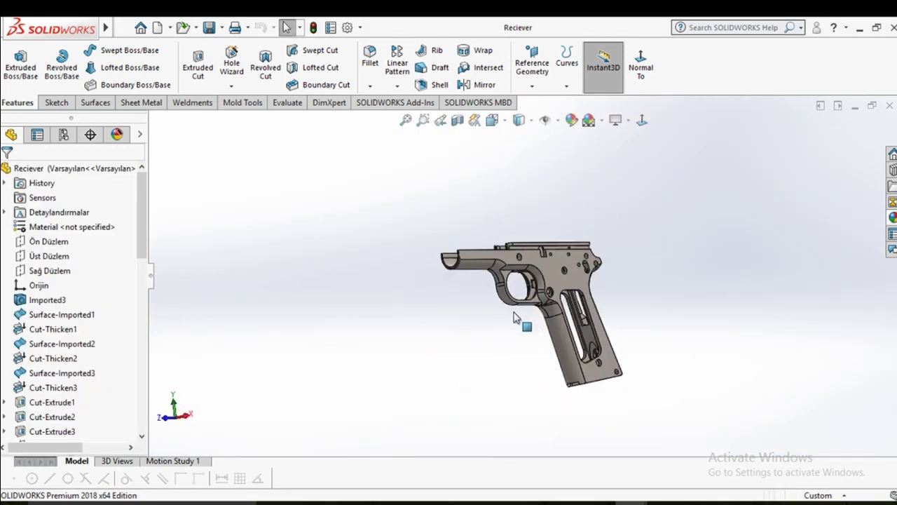
mouse_move(547, 277)
middle_down()
mouse_move(559, 270)
mouse_move(669, 323)
mouse_move(456, 295)
mouse_move(371, 242)
mouse_move(571, 356)
mouse_move(589, 344)
middle_up()
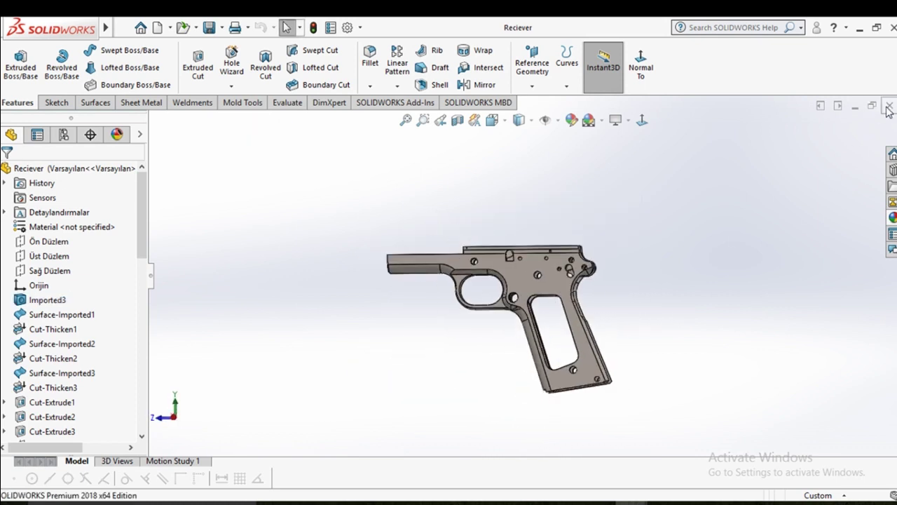
scroll(511, 348, down, 2)
scroll(511, 348, down, 2)
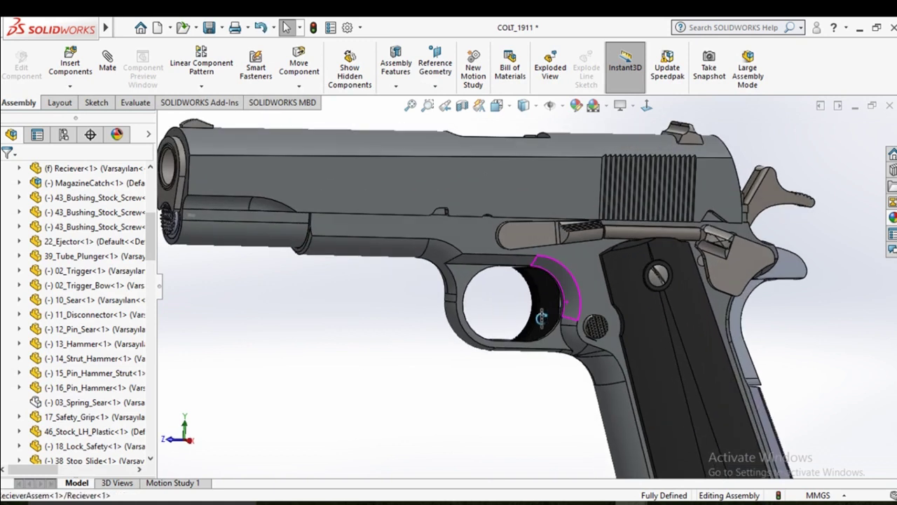
scroll(511, 348, down, 2)
middle_drag(511, 348, 508, 249)
click(251, 342)
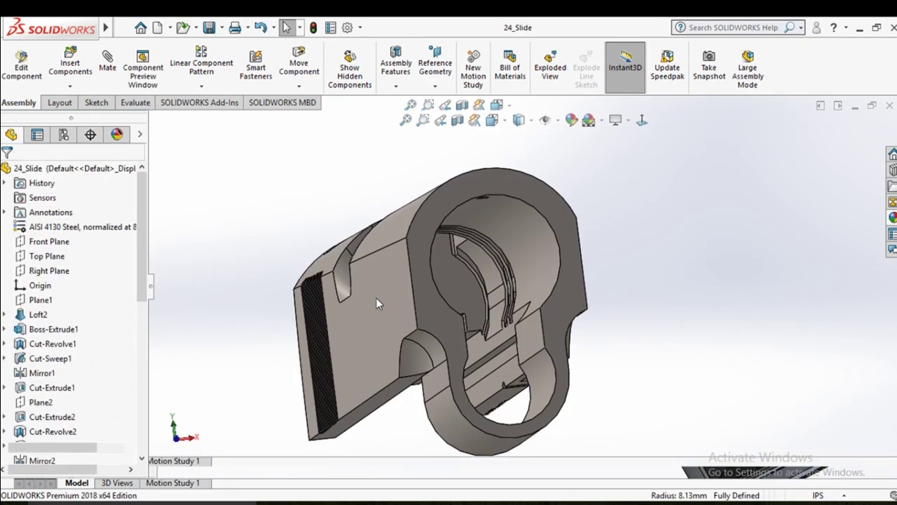
mouse_move(536, 313)
middle_down()
mouse_move(366, 302)
mouse_move(696, 226)
mouse_move(666, 231)
middle_up()
click(889, 105)
scroll(695, 254, up, 3)
scroll(646, 223, down, 5)
scroll(646, 223, down, 2)
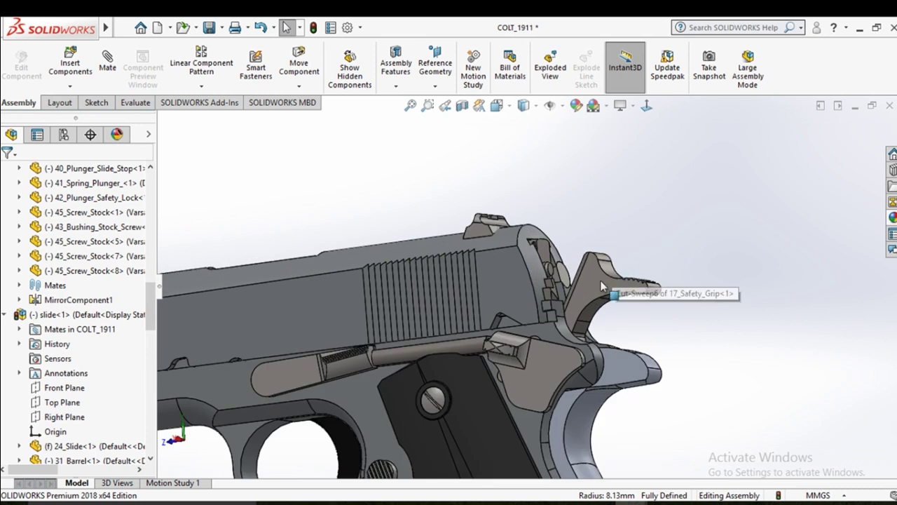
click(617, 272)
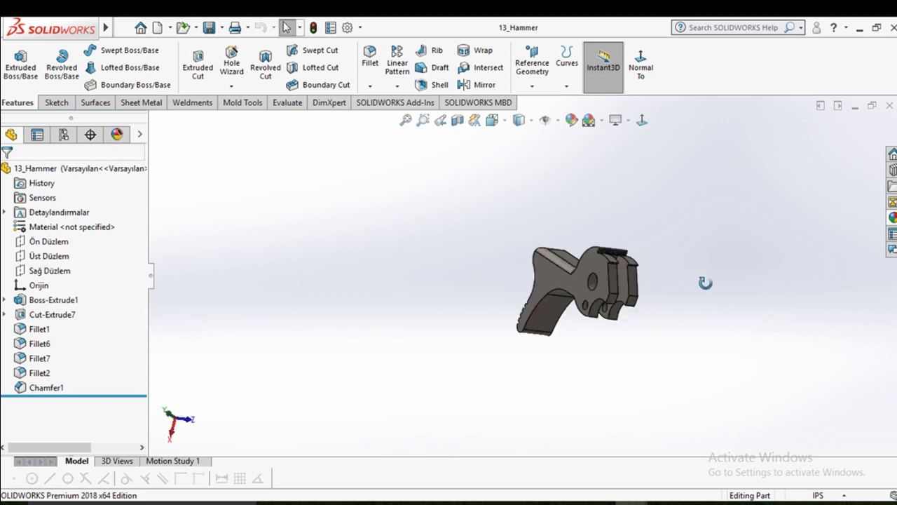
click(889, 105)
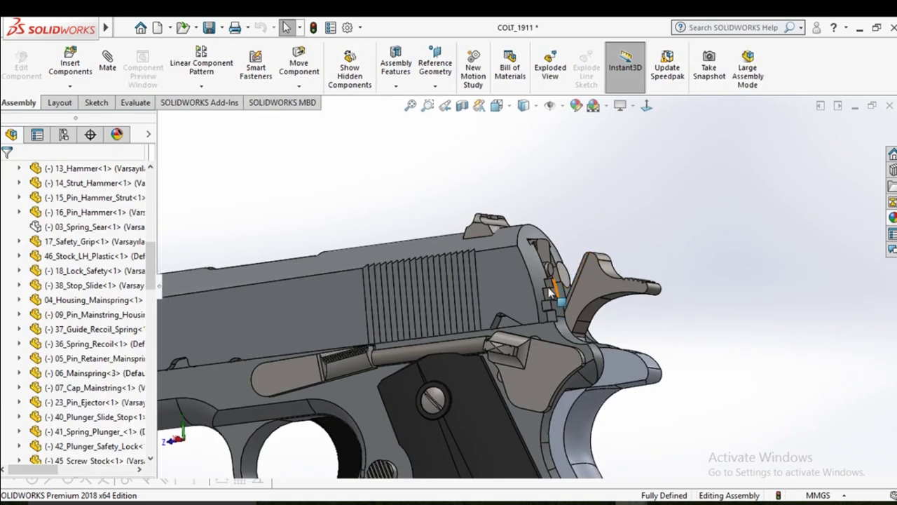
scroll(490, 315, up, 3)
scroll(491, 322, up, 2)
mouse_move(463, 336)
middle_down()
mouse_move(499, 356)
mouse_move(505, 408)
middle_up()
scroll(501, 389, down, 3)
scroll(503, 392, down, 2)
scroll(501, 420, down, 2)
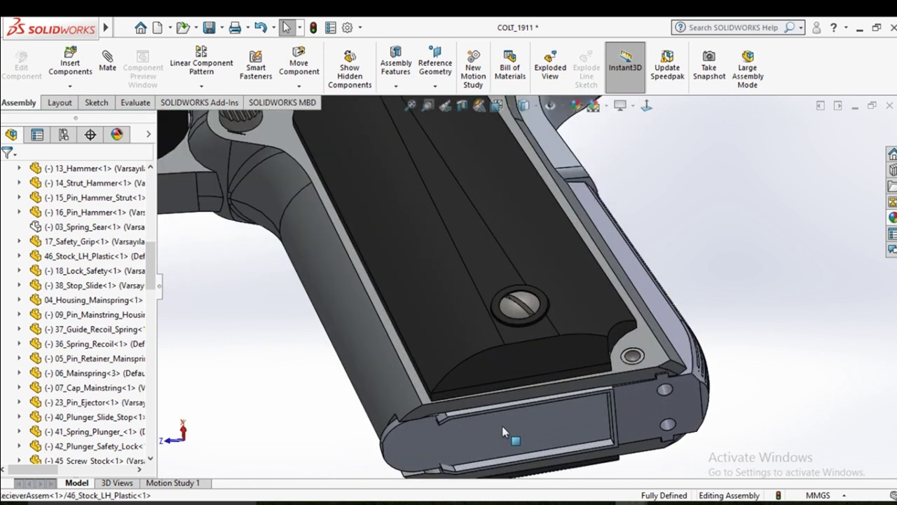
click(502, 426)
scroll(502, 425, up, 6)
scroll(521, 323, down, 3)
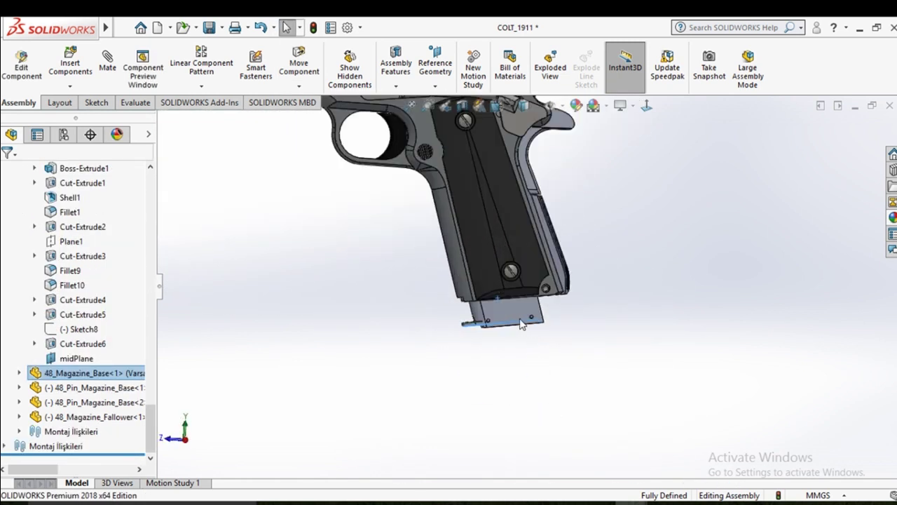
click(518, 312)
scroll(519, 311, up, 4)
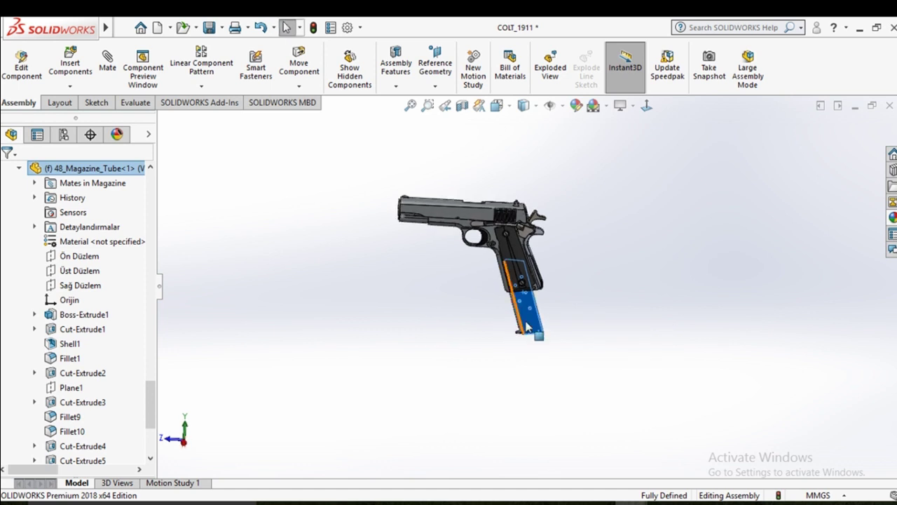
scroll(563, 401, down, 3)
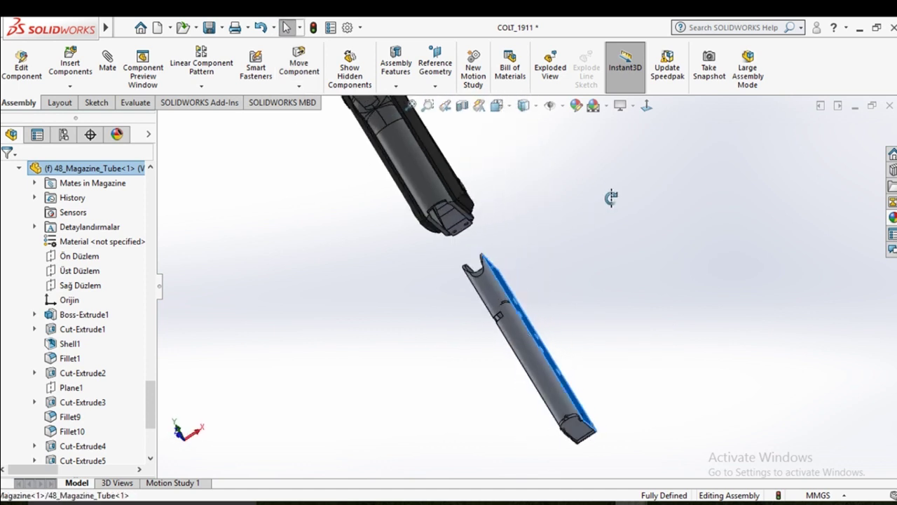
mouse_move(563, 401)
middle_down()
mouse_move(551, 311)
mouse_move(532, 337)
middle_up()
scroll(552, 311, down, 2)
scroll(552, 310, up, 2)
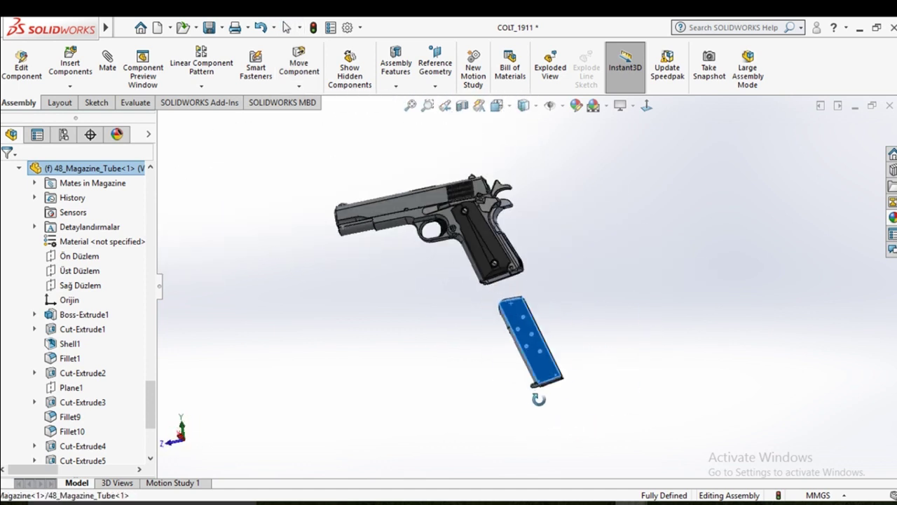
middle_drag(538, 399, 280, 144)
scroll(444, 130, up, 2)
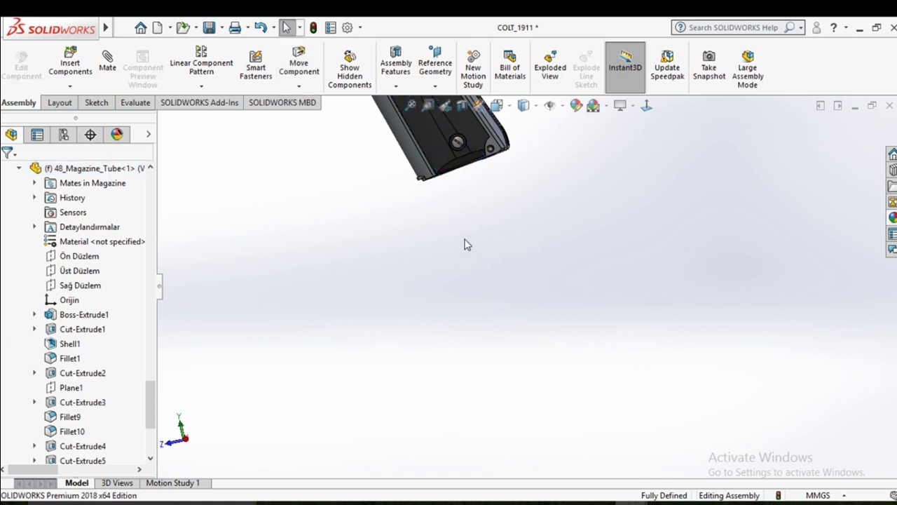
middle_drag(466, 244, 490, 266)
scroll(491, 266, down, 2)
scroll(506, 273, up, 3)
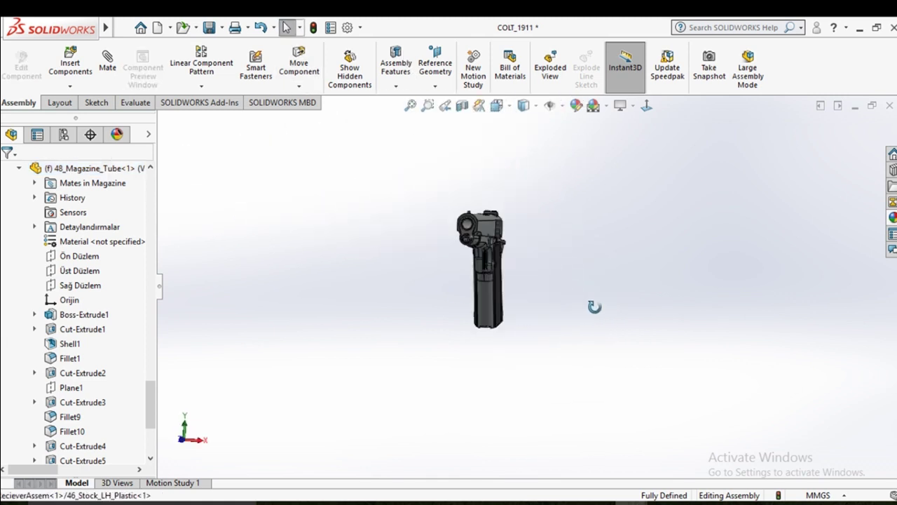
middle_drag(376, 249, 648, 297)
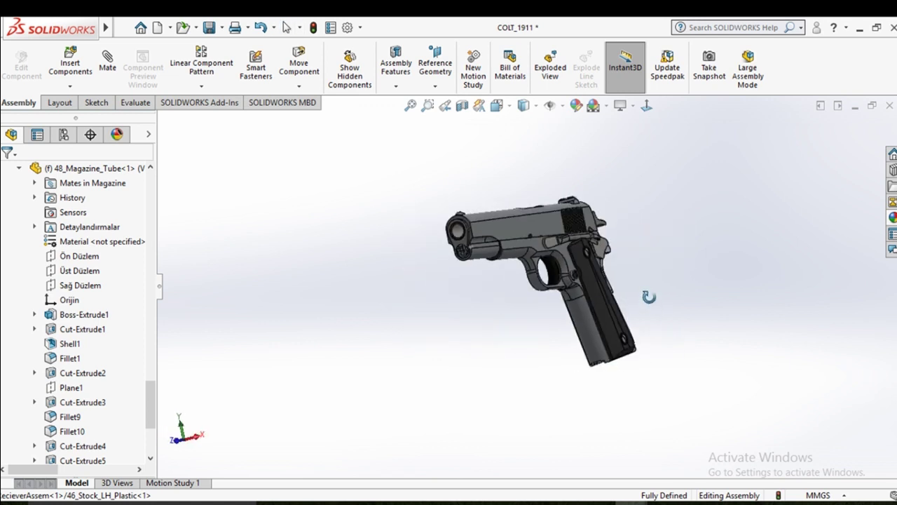